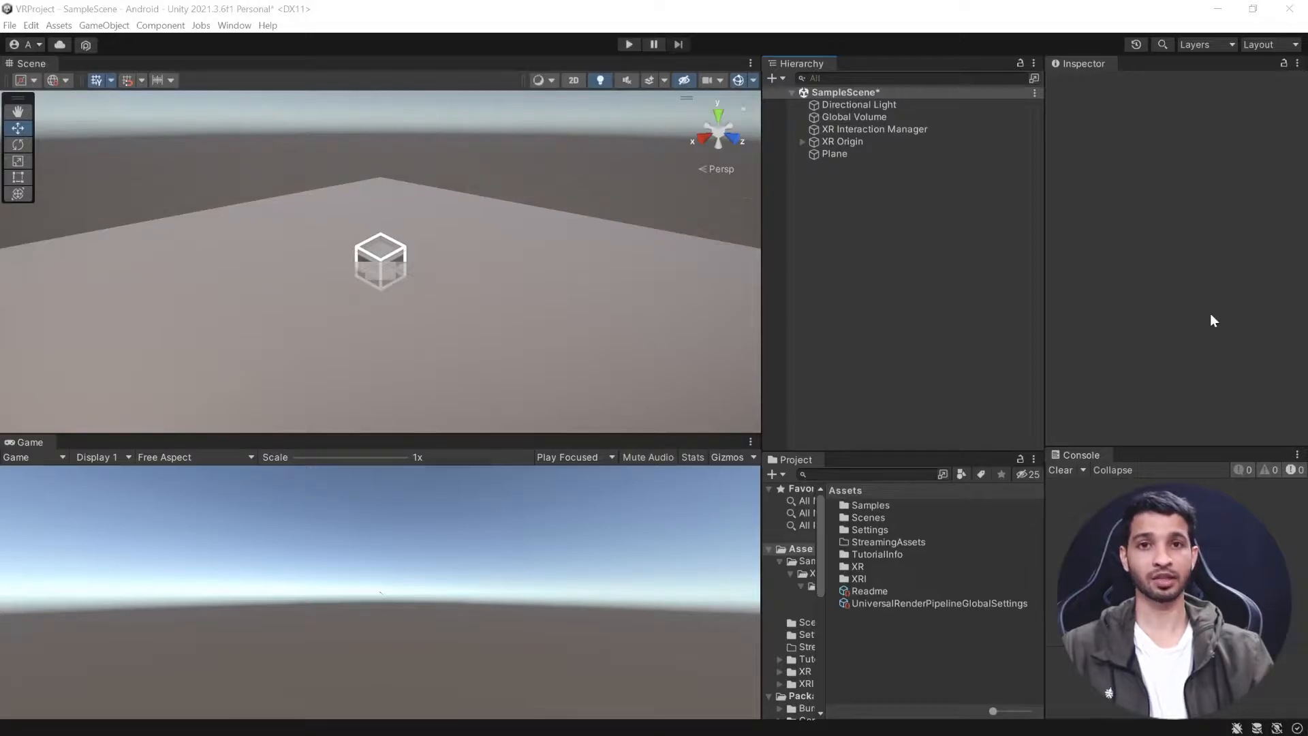
Add a Locomotion System component to XR Origin and assign XR Origin as its XR Origin reference.
click(884, 129)
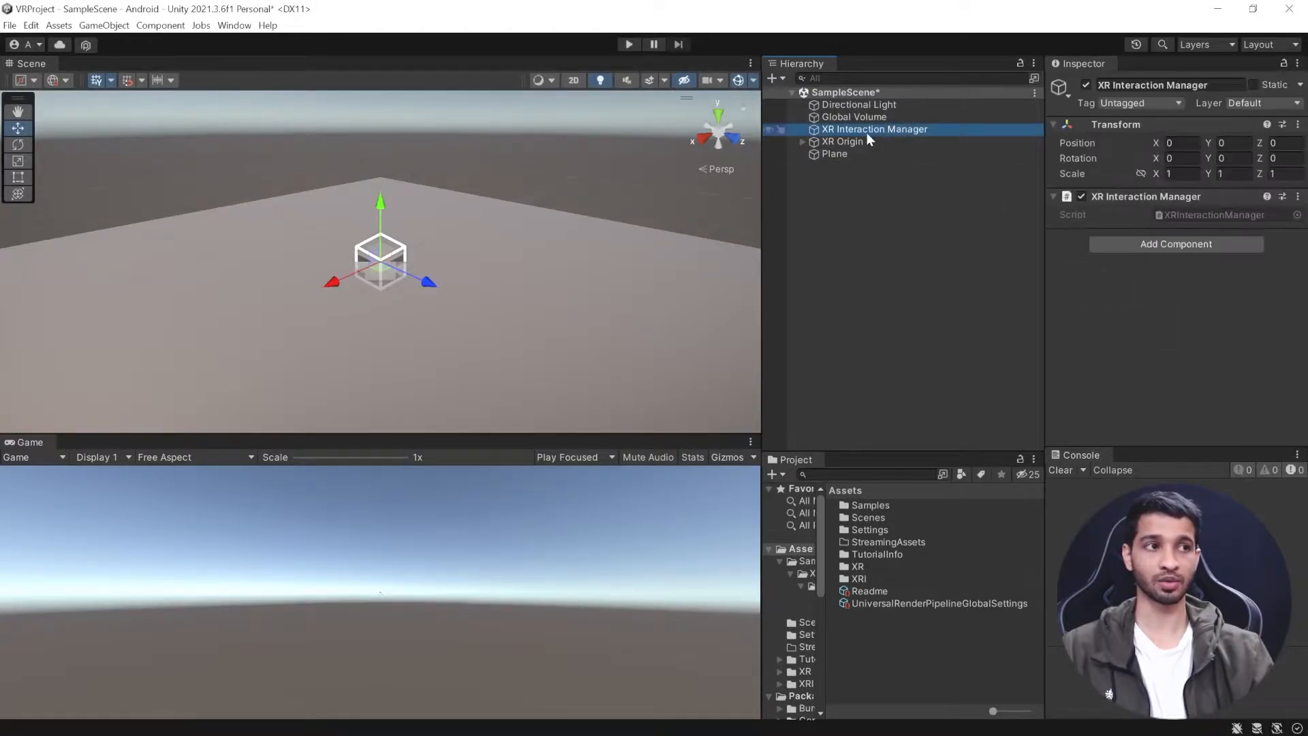
click(832, 138)
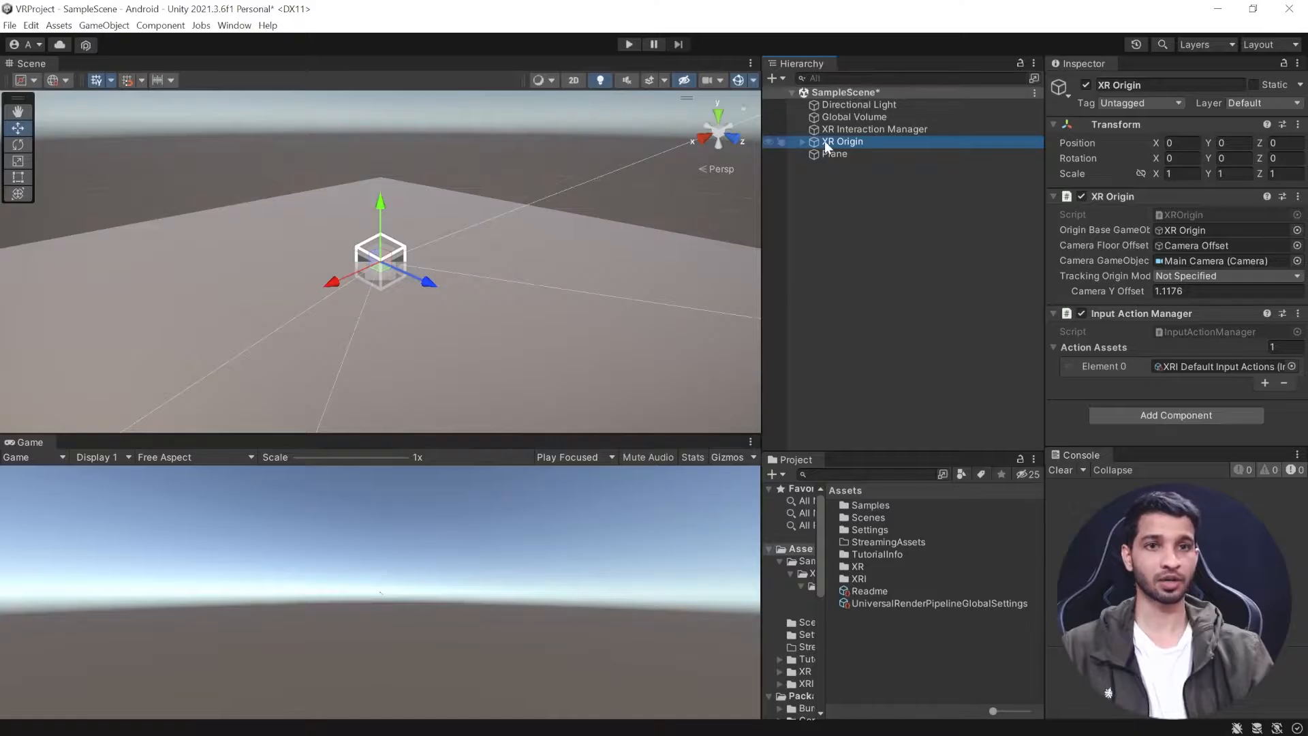
click(1148, 413)
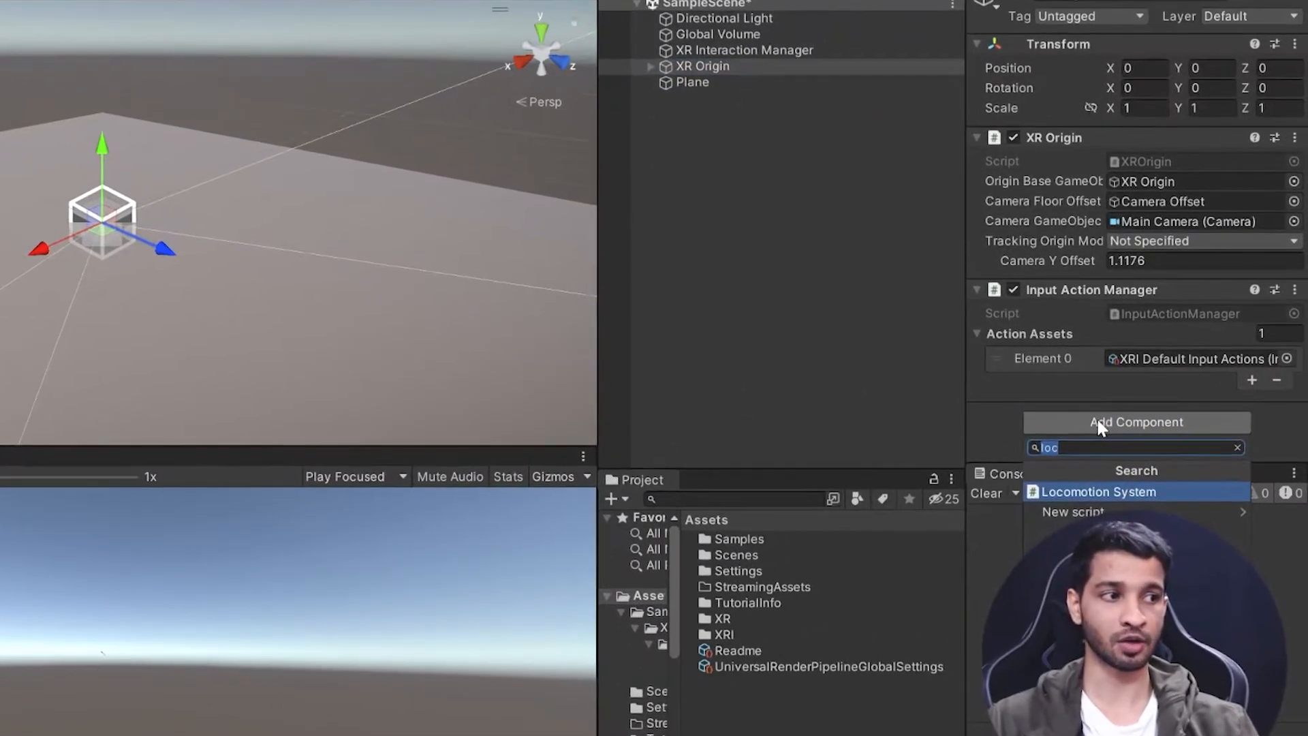
click(1122, 489)
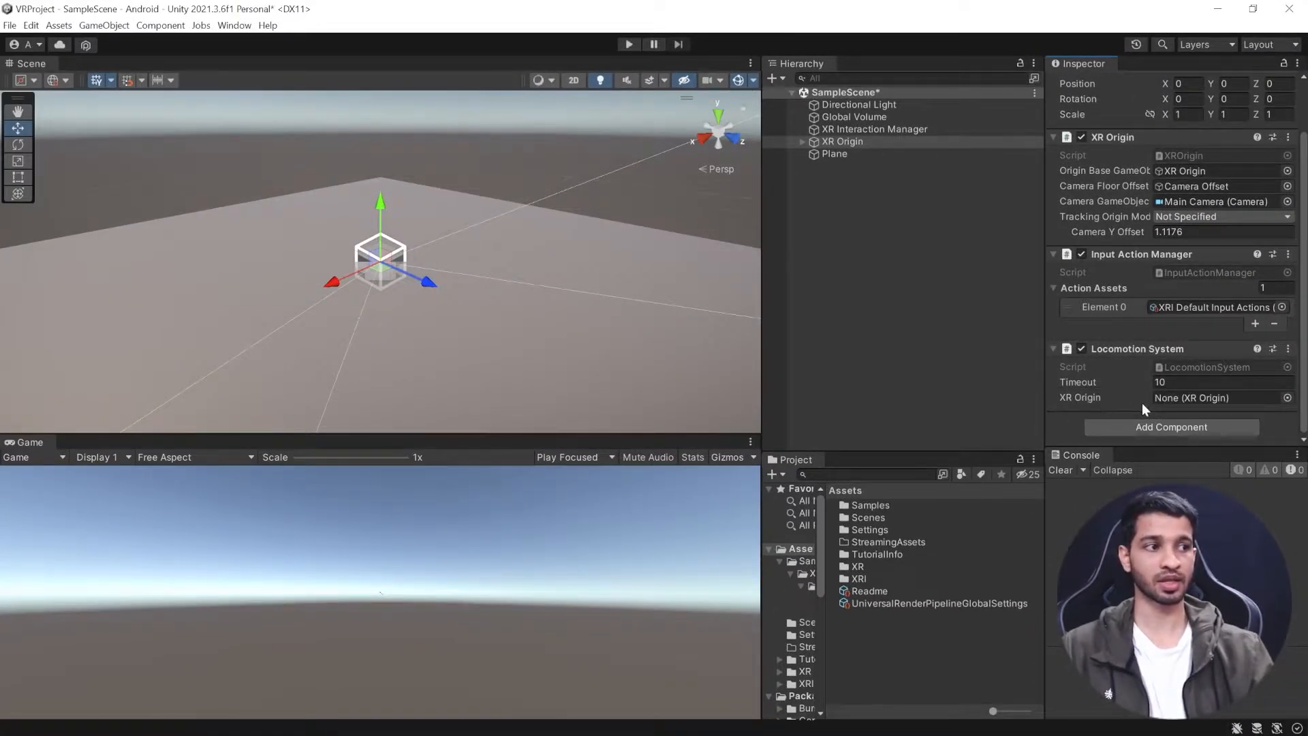
drag(863, 149, 1184, 397)
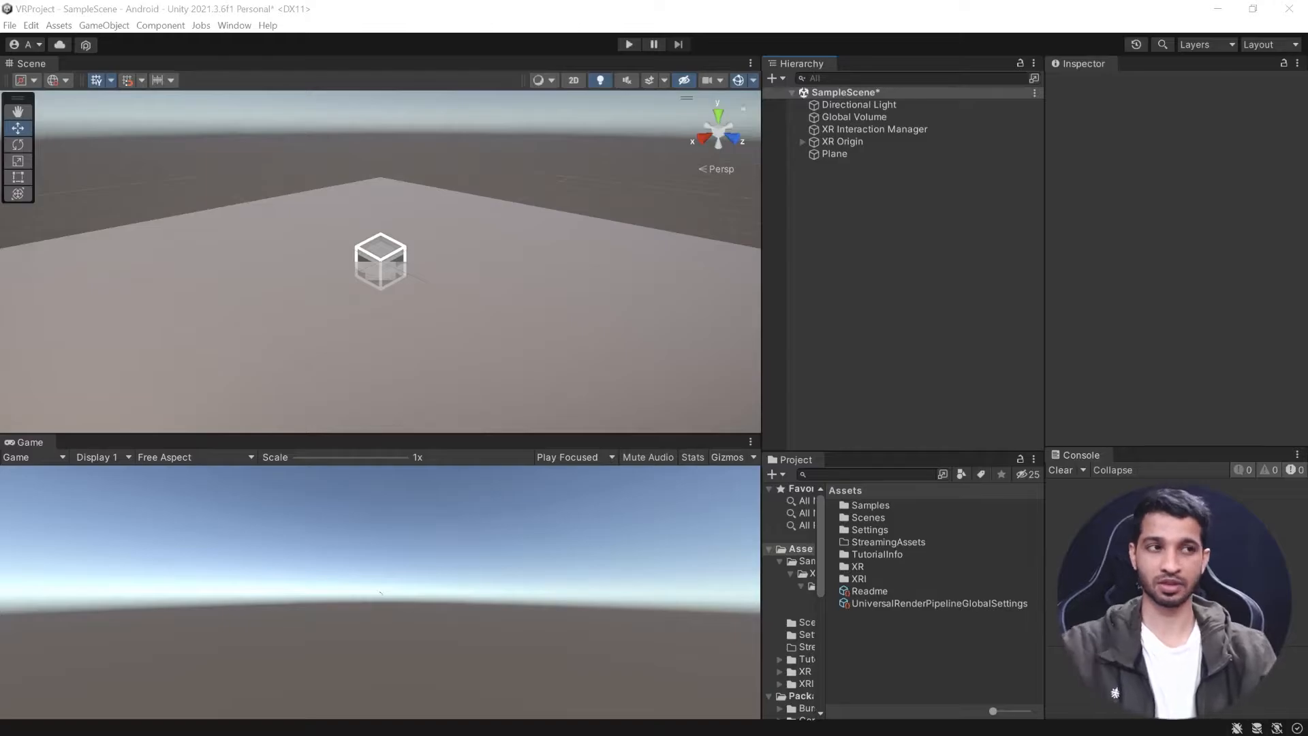
Add an action-based Continuous Move Provider to the LeftHand Controller and assign XR Origin's Locomotion System as its System.
click(802, 141)
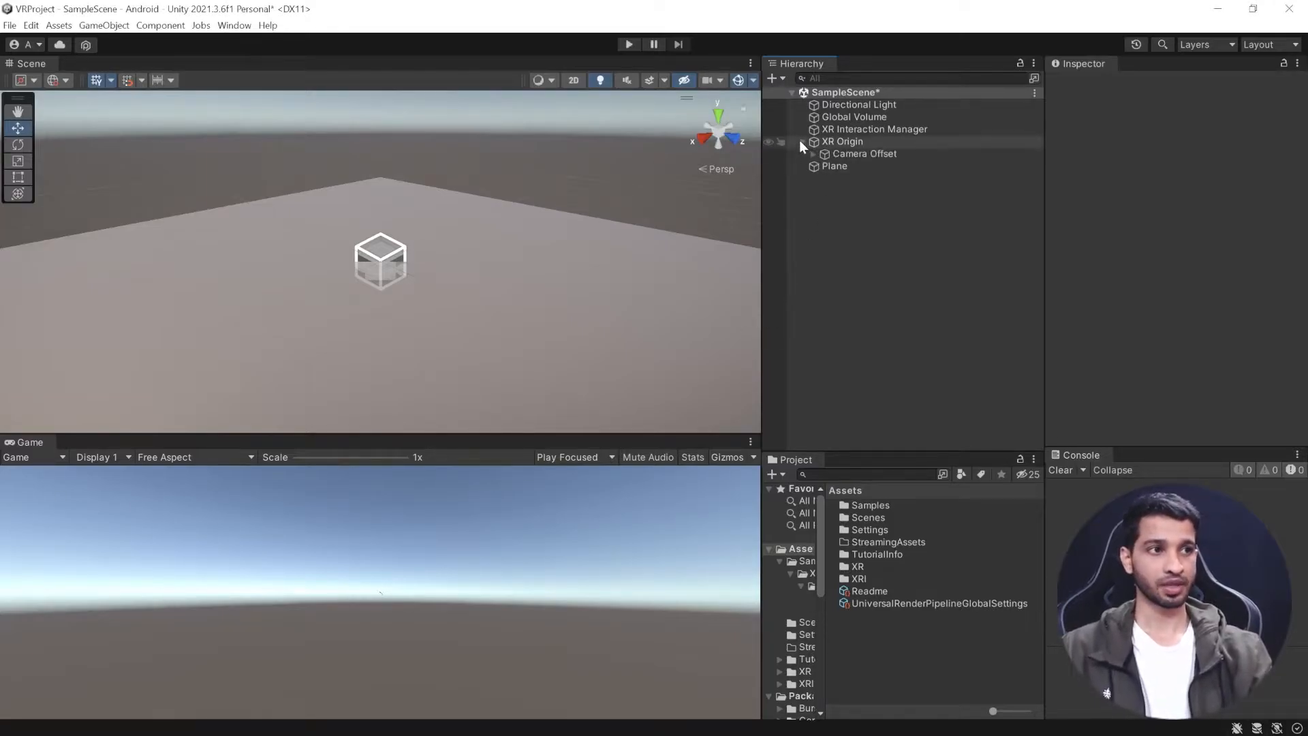
click(813, 154)
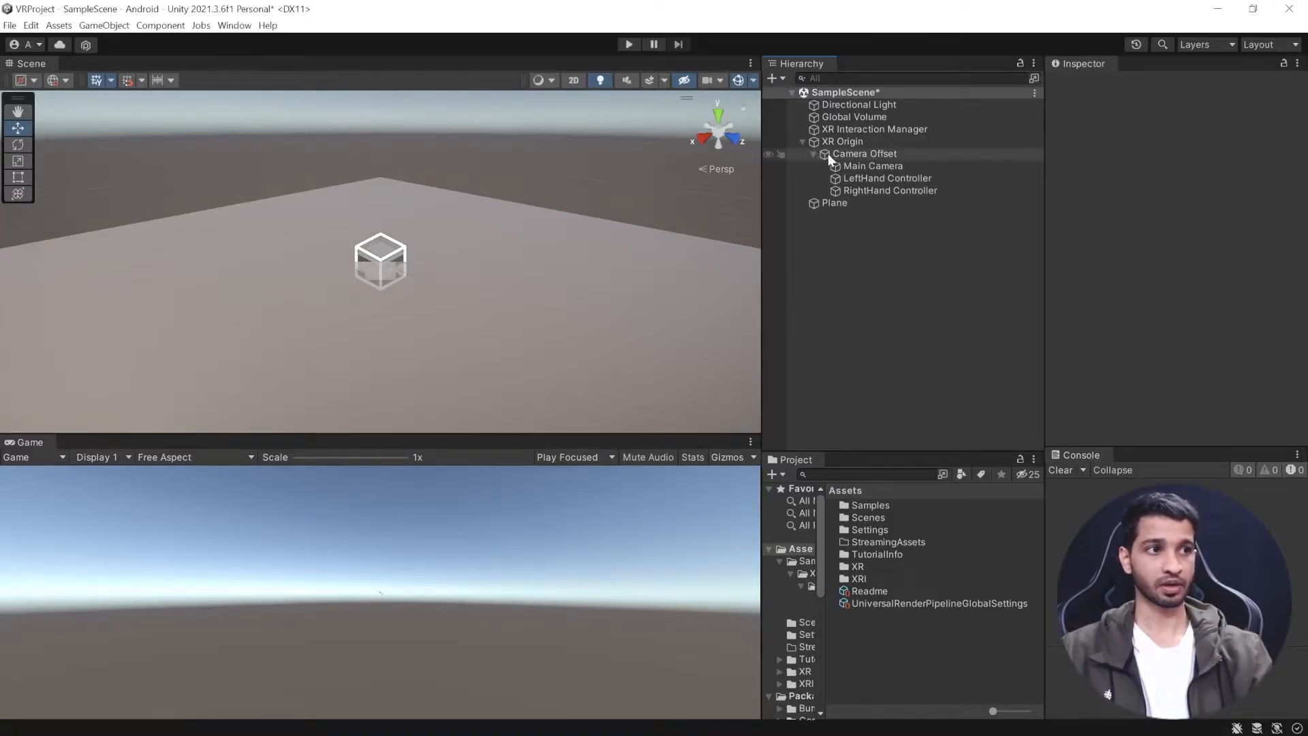
click(893, 177)
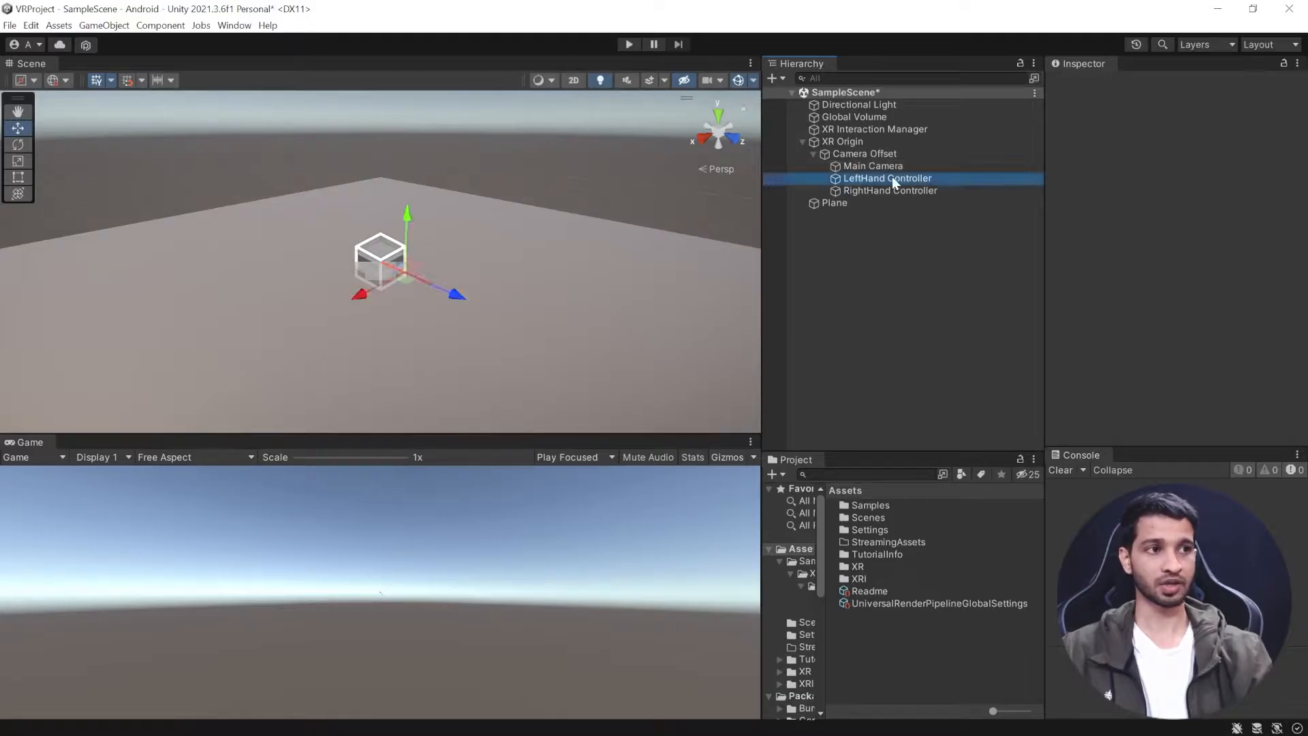
scroll(1150, 305, down, 20)
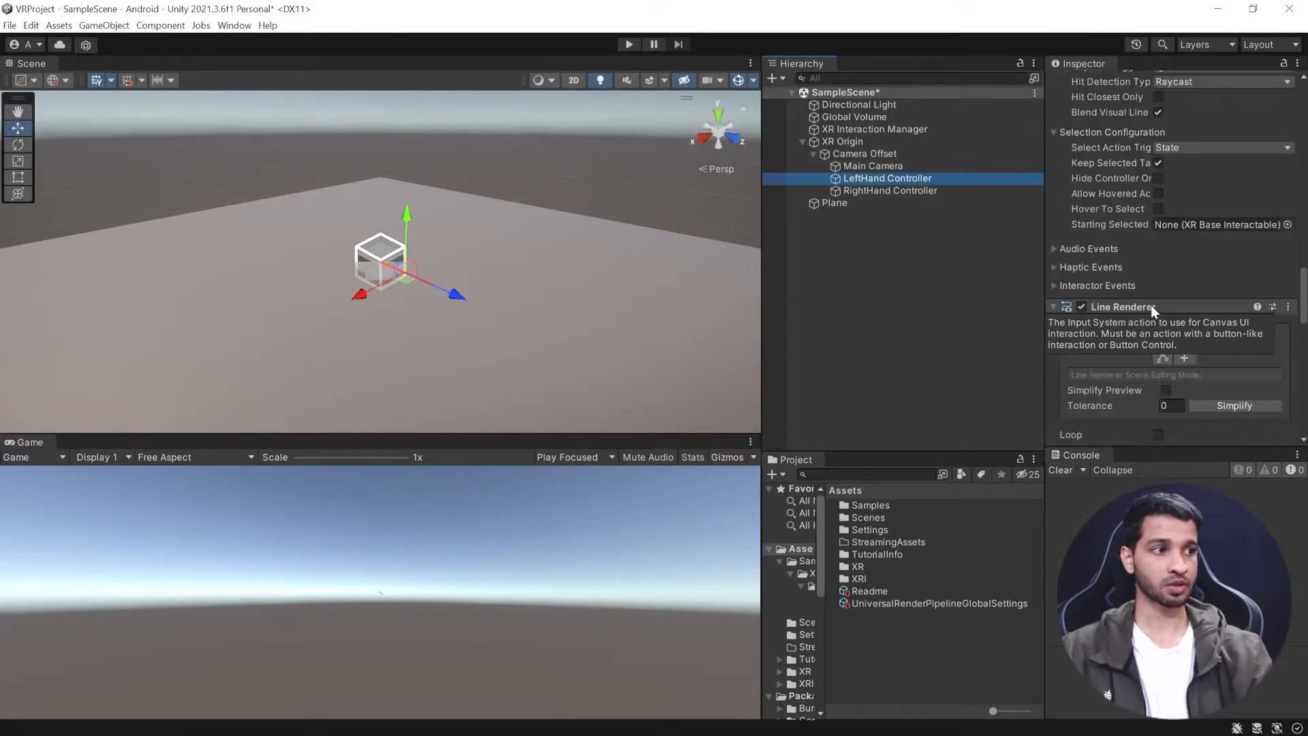
scroll(1151, 305, down, 10)
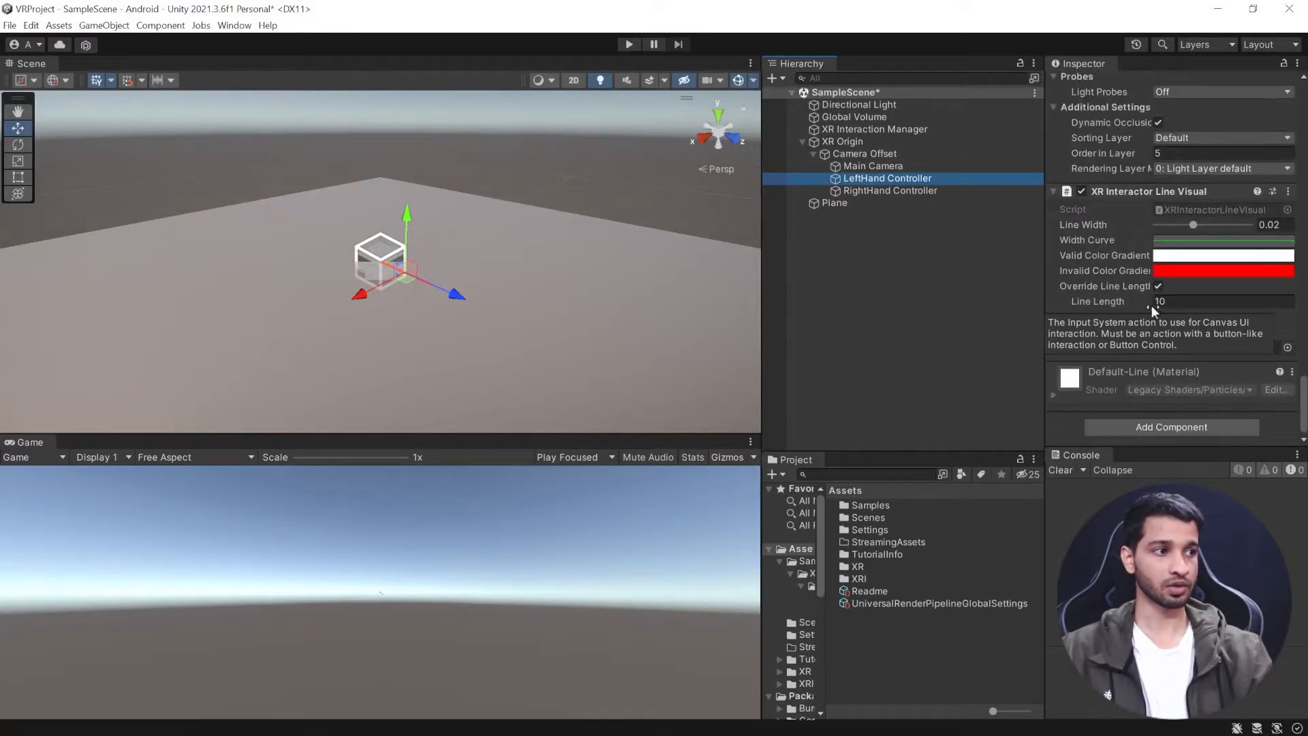
click(1145, 427)
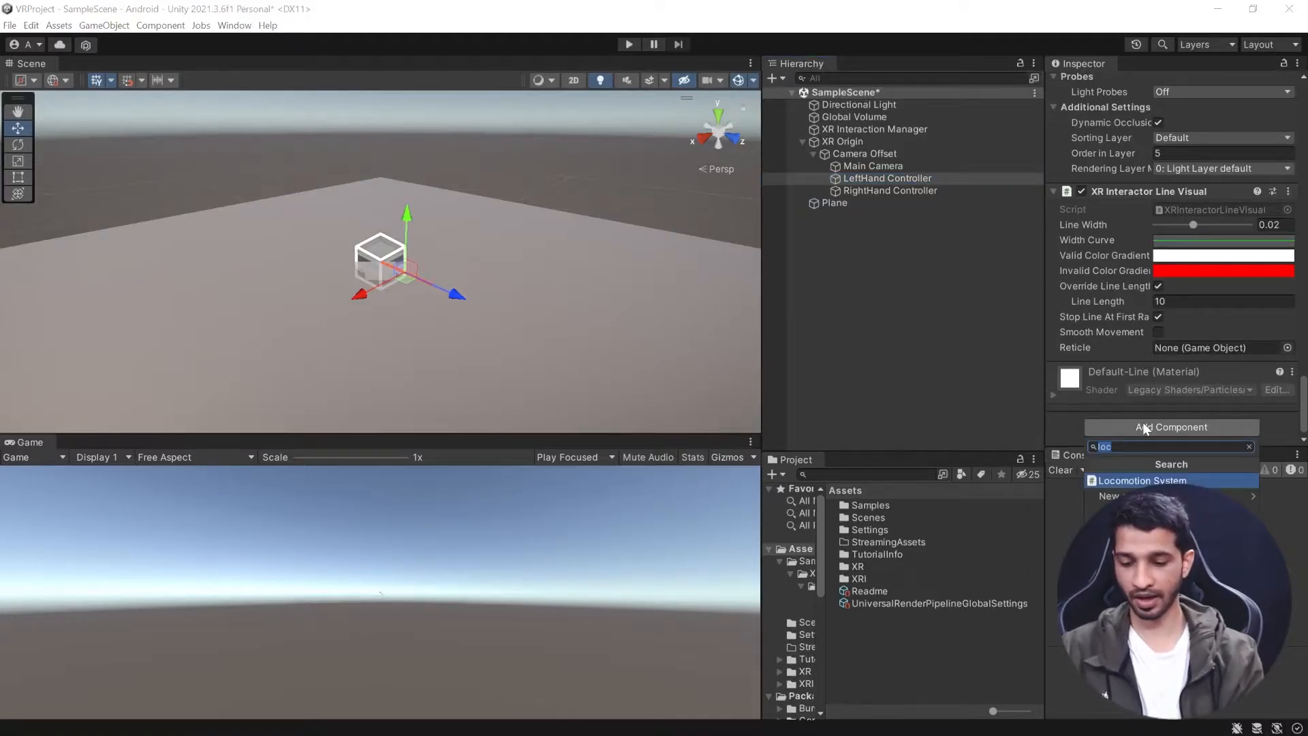
text(con)
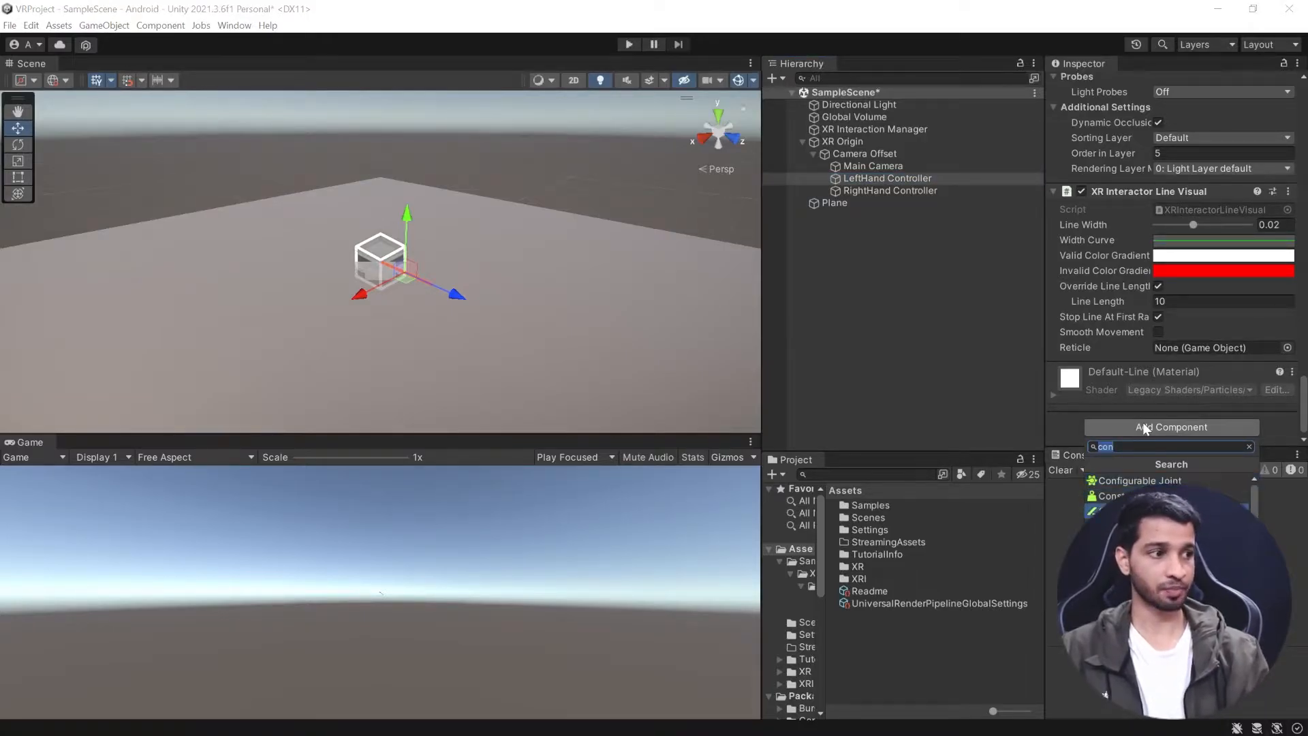
key(Return)
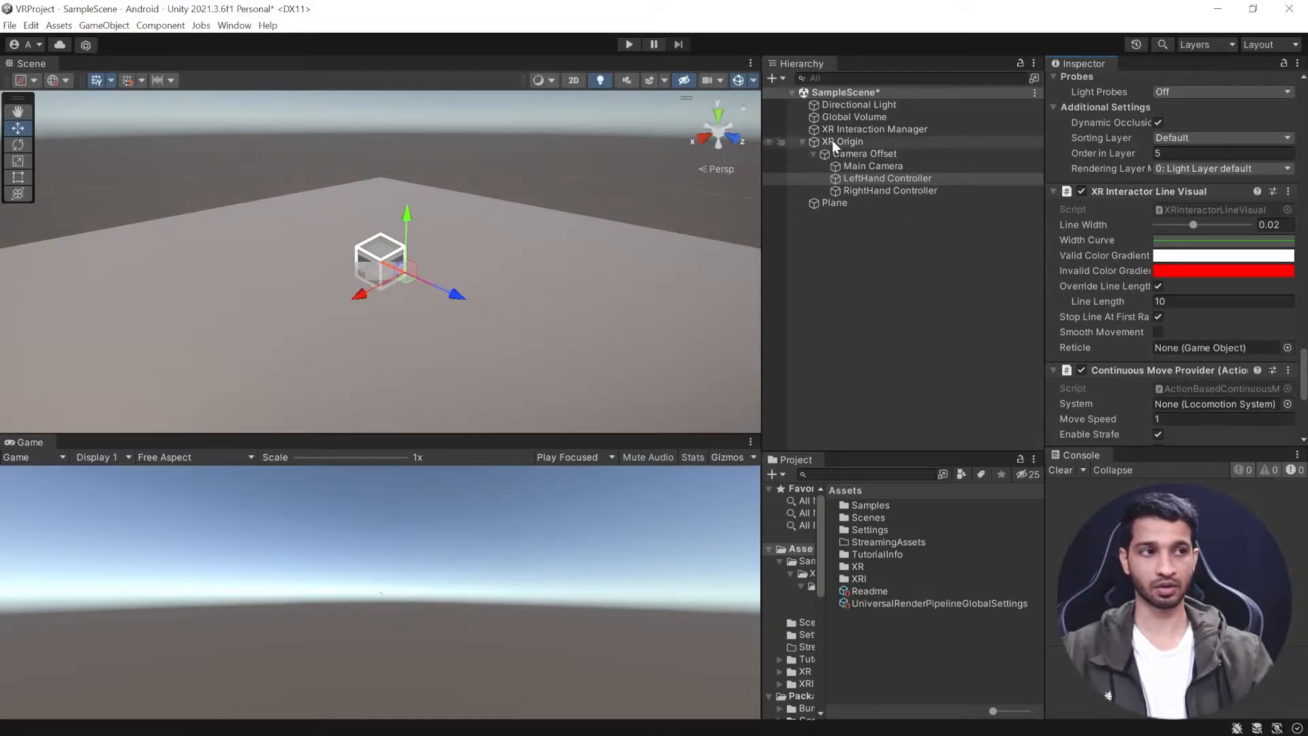
drag(831, 141, 1208, 403)
Review the Continuous Move Provider's gravity application options and disable Use Reference for its Right Hand Move Action.
scroll(1178, 388, down, 5)
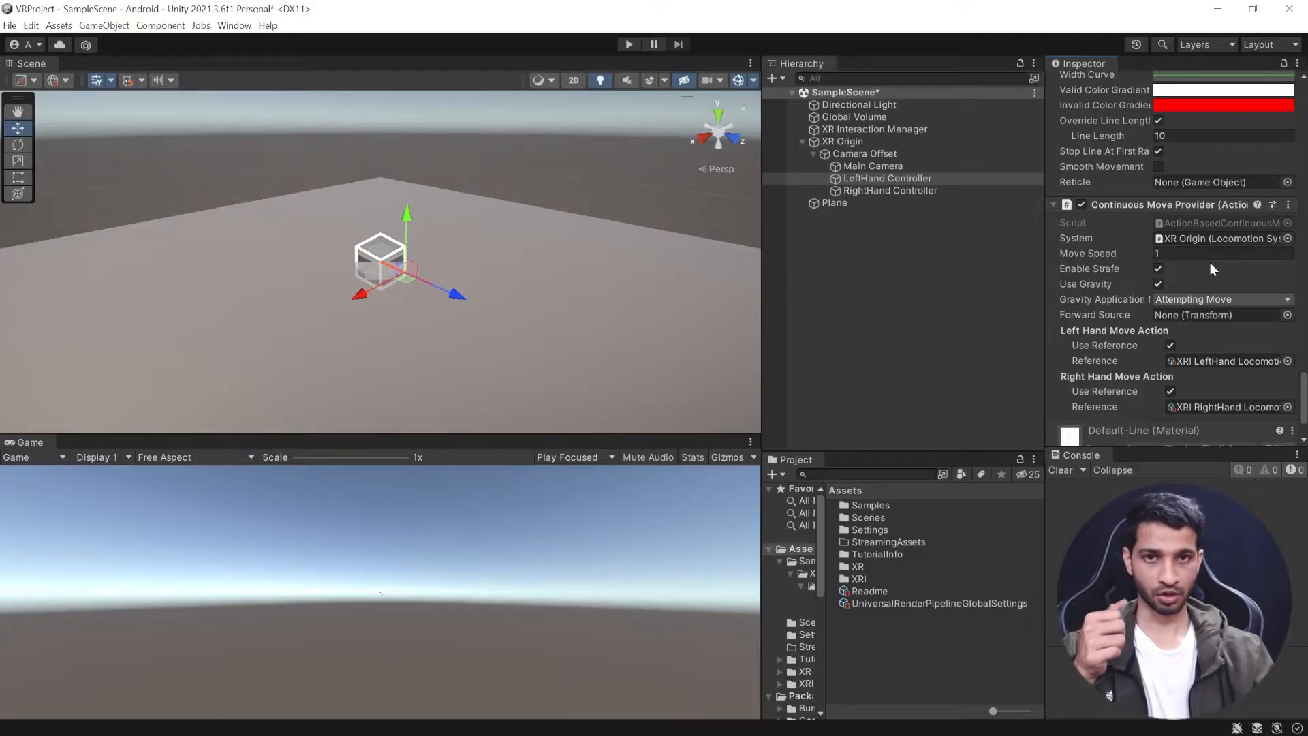
scroll(1202, 245, down, 2)
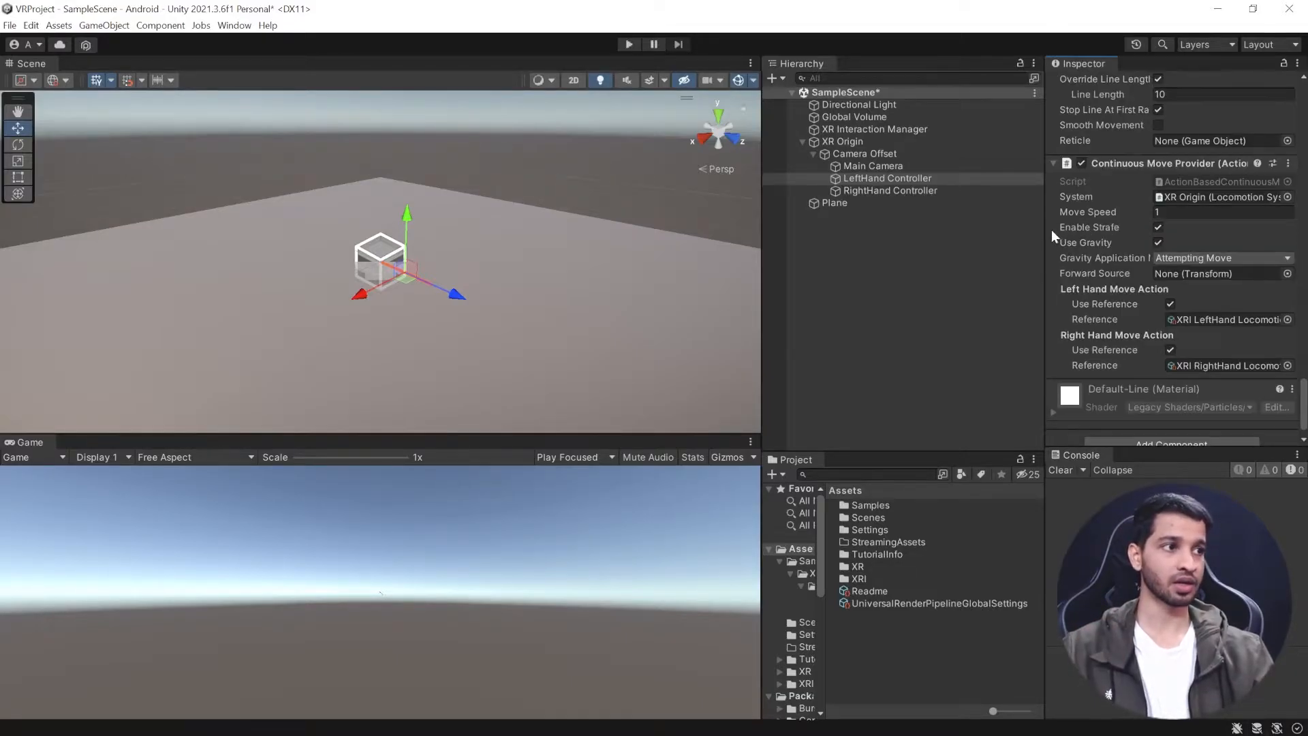
scroll(1231, 234, down, 1)
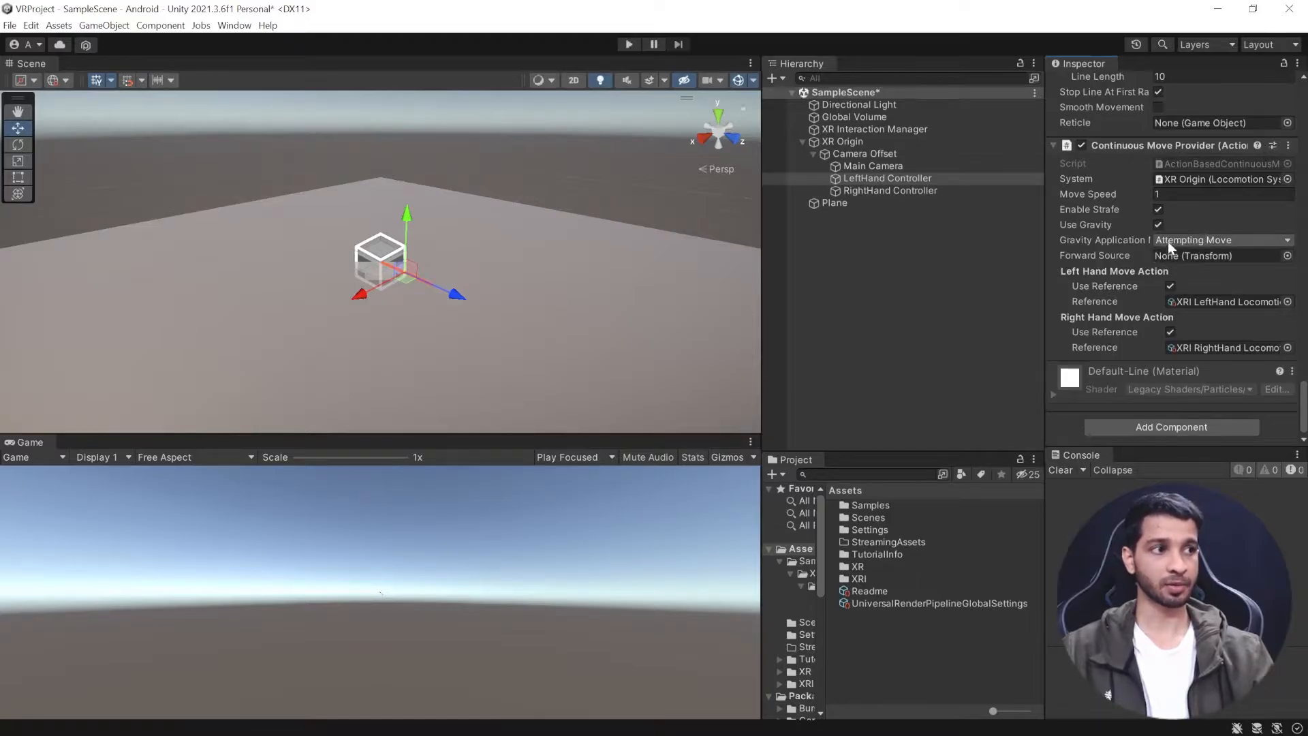
click(1210, 239)
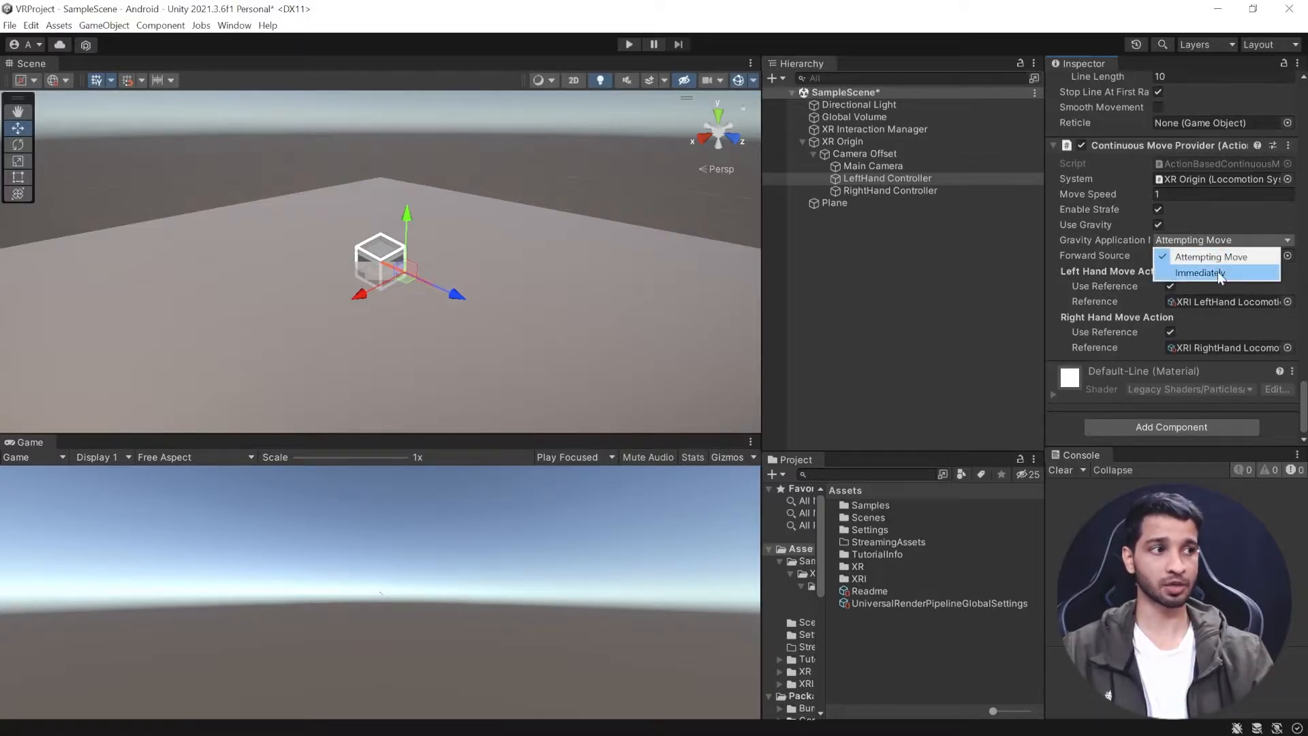
click(1250, 216)
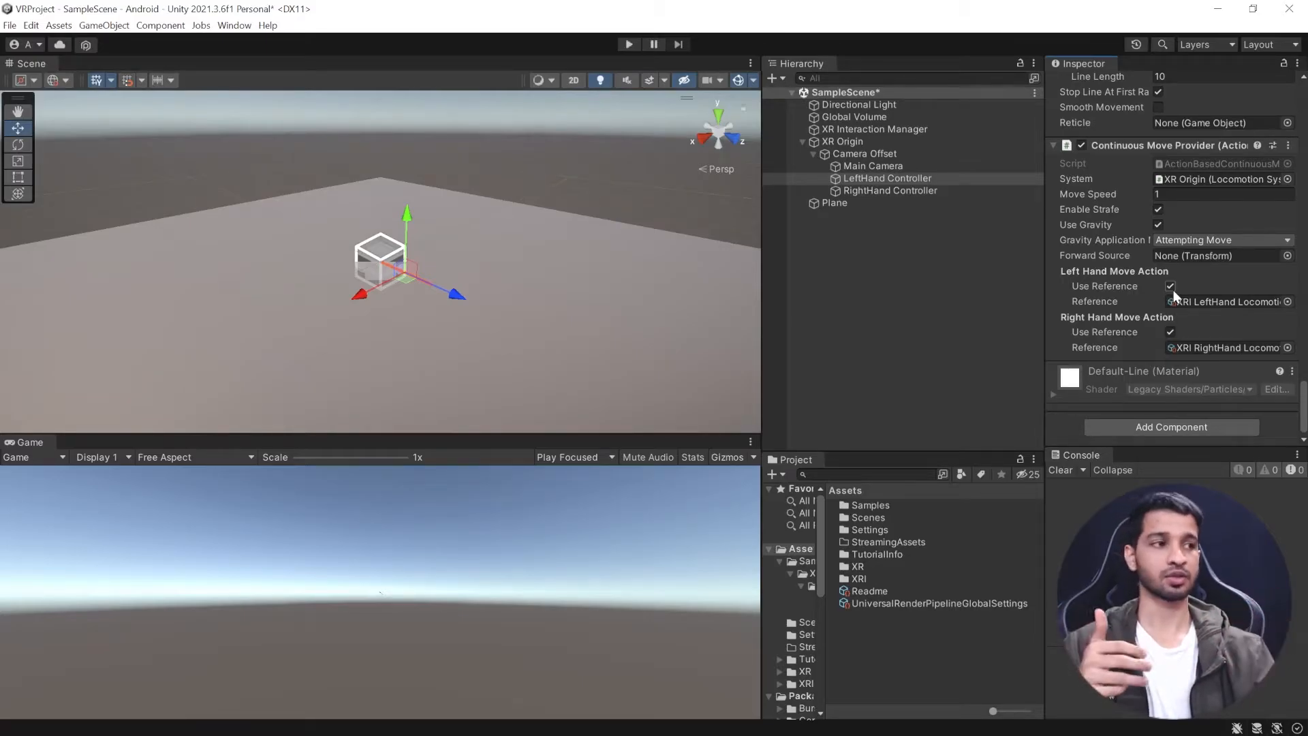
click(1171, 332)
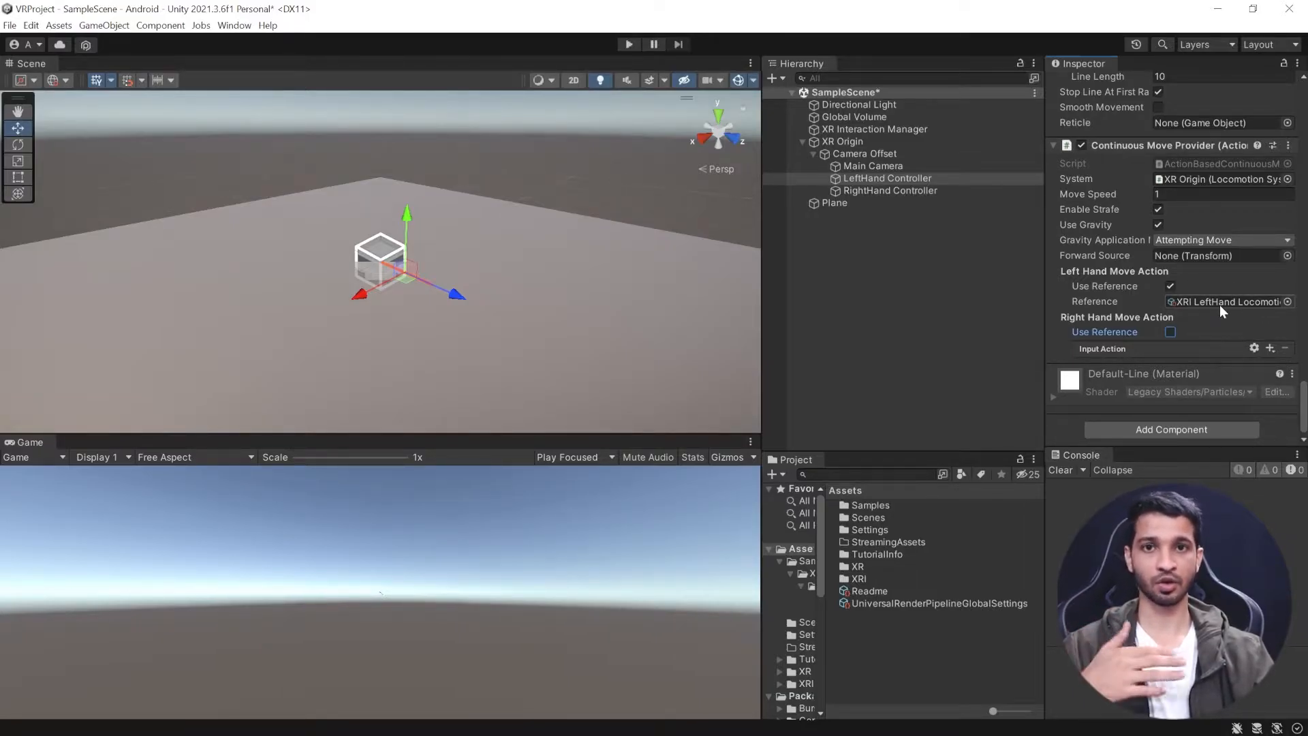
Add an action-based Continuous Turn Provider to the RightHand Controller and assign XR Origin's Locomotion System as its System.
click(882, 190)
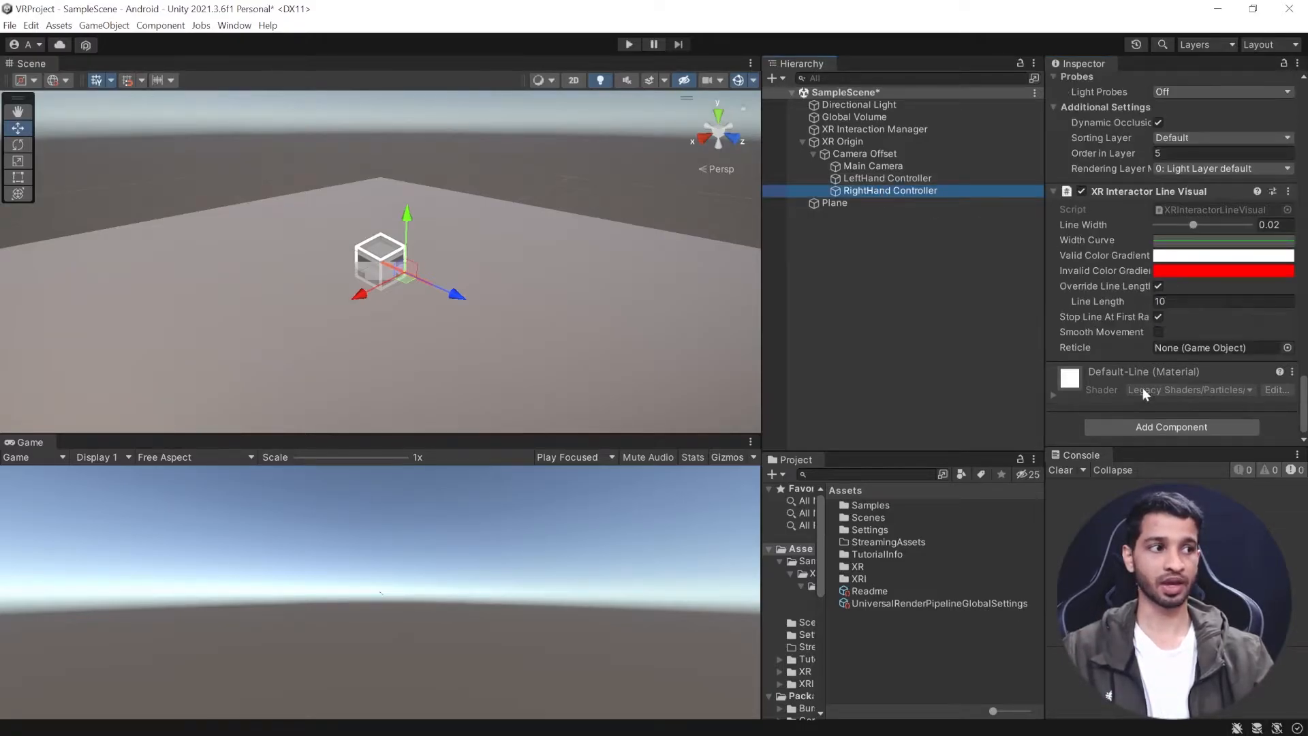
click(1144, 428)
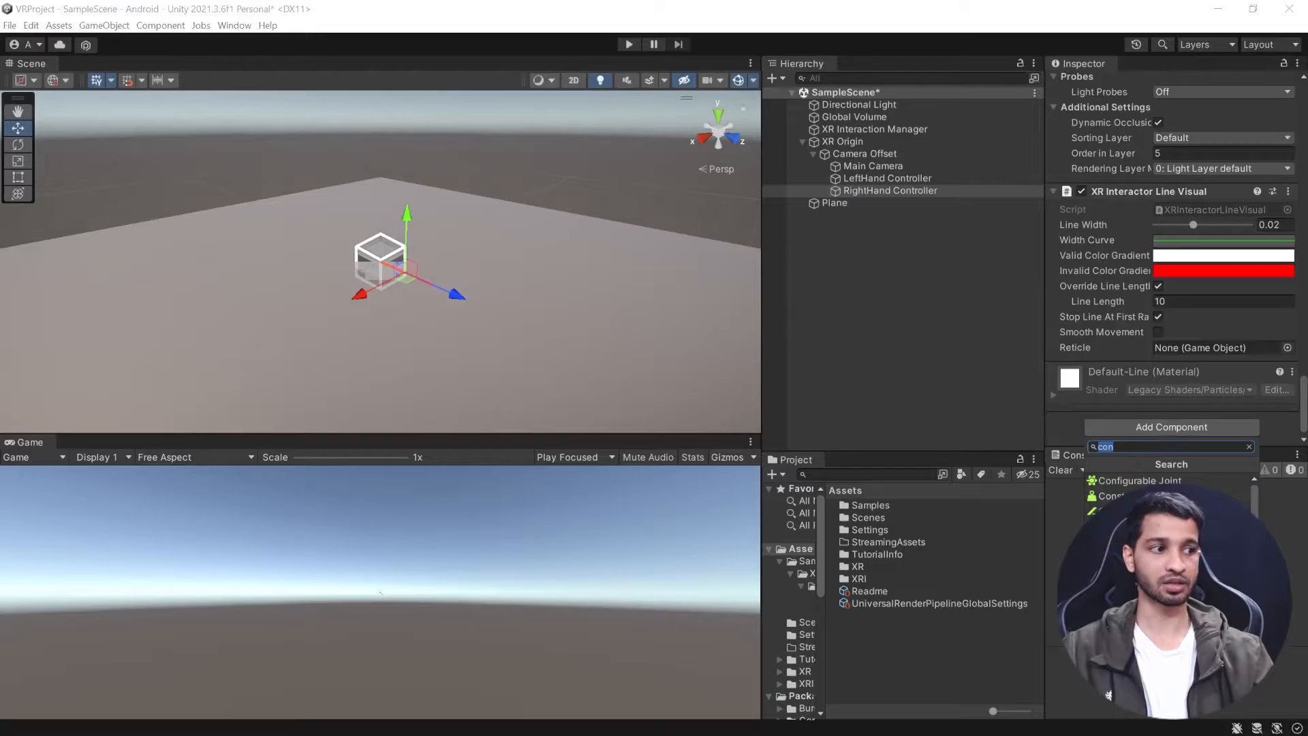
click(1150, 558)
scroll(1138, 323, down, 4)
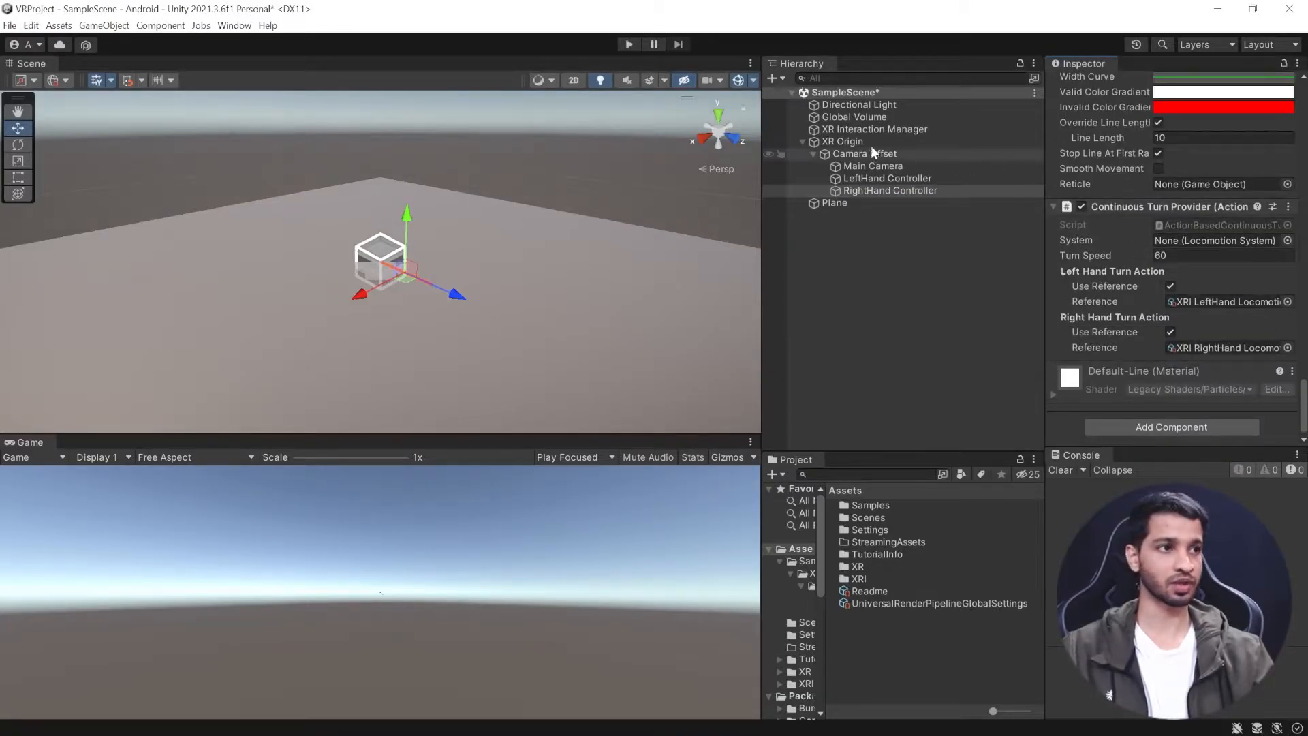
drag(845, 141, 1182, 246)
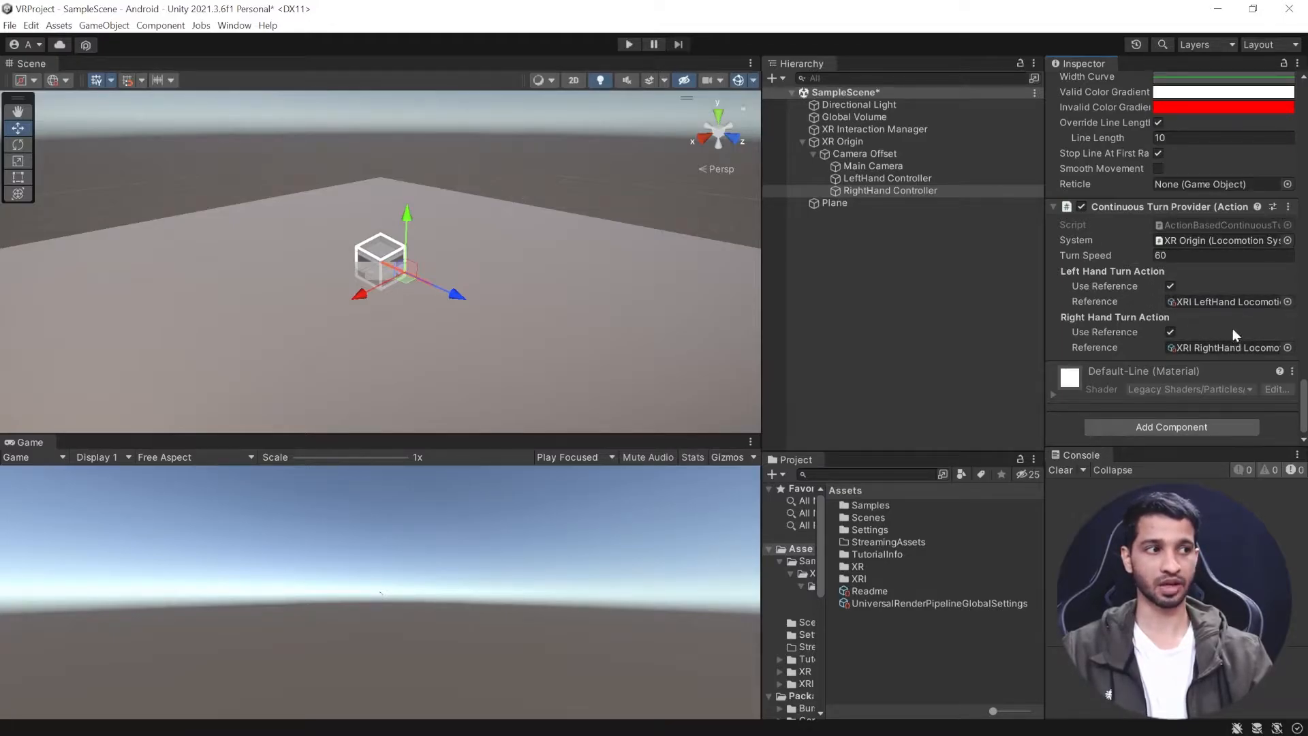
Disable Use Reference for the Continuous Turn Provider's Left Hand Turn Action and save the scene.
click(1171, 286)
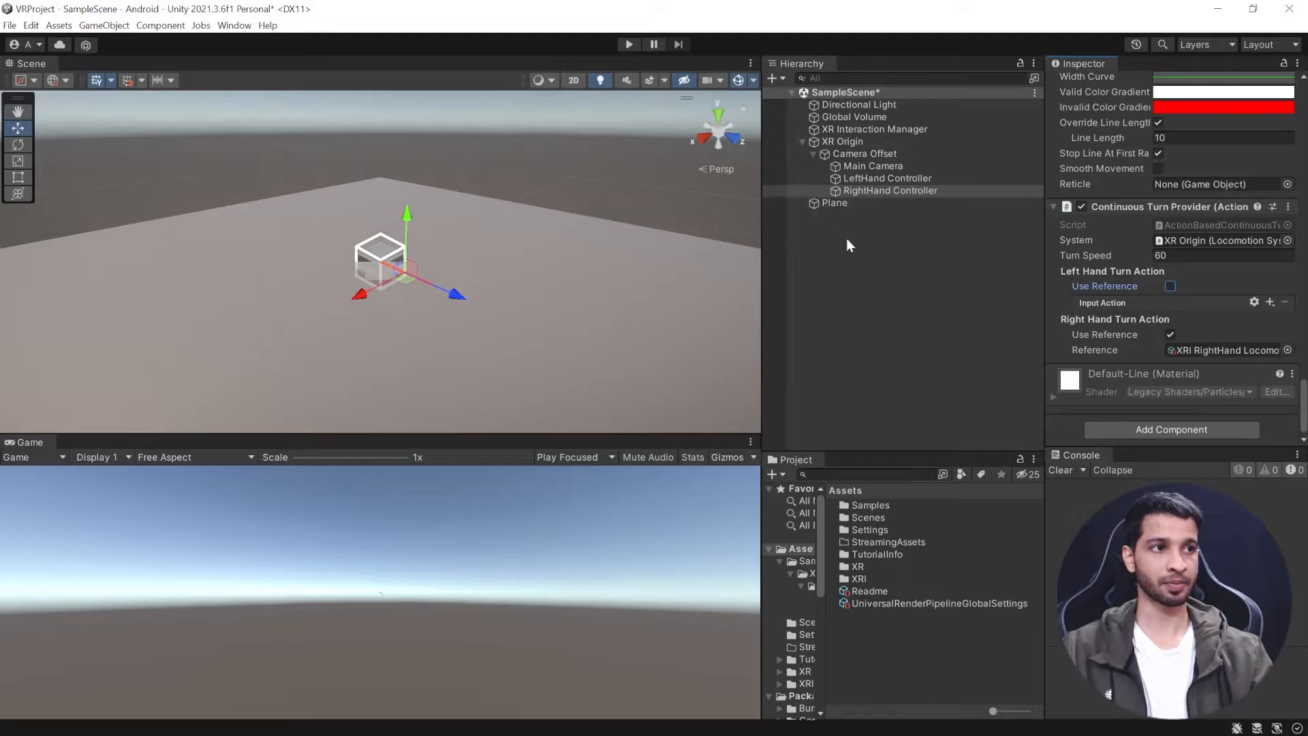
click(865, 289)
key(ctrl+s)
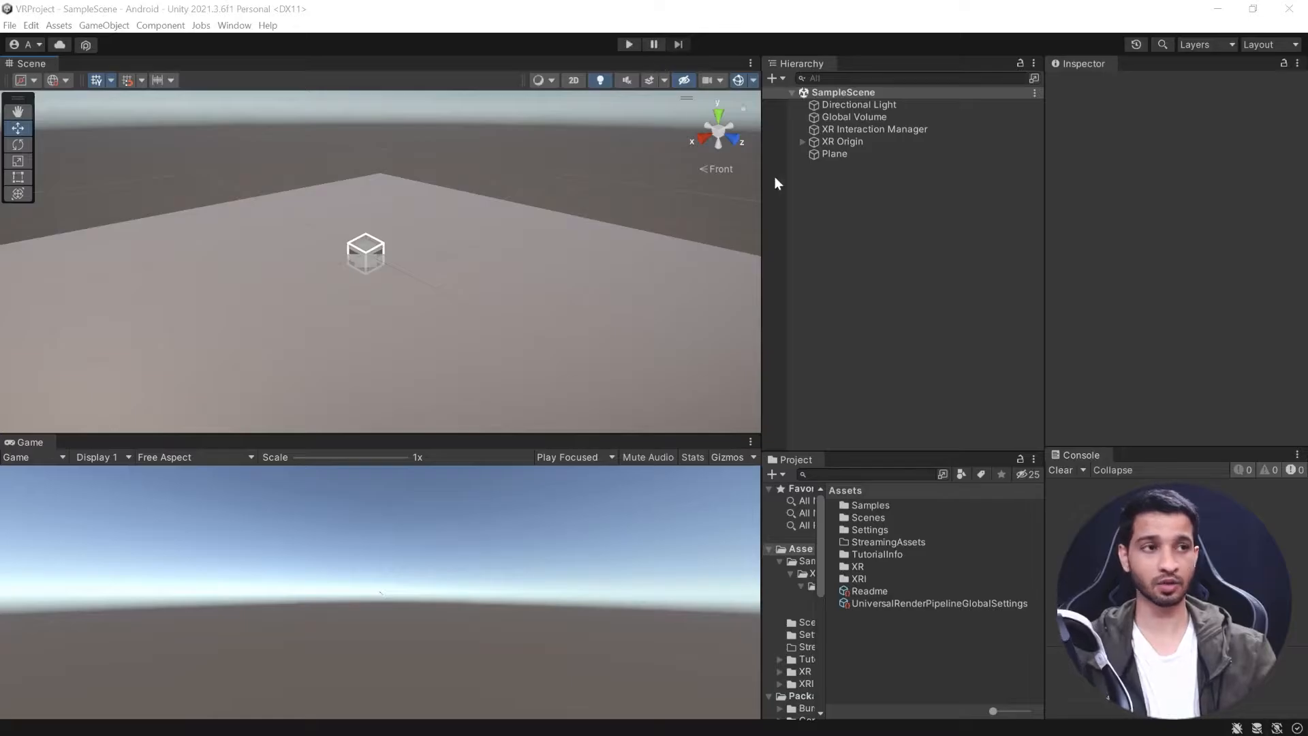
Set the Scene view to the top orientation and reduce the size of the 3D gizmo icons.
click(718, 114)
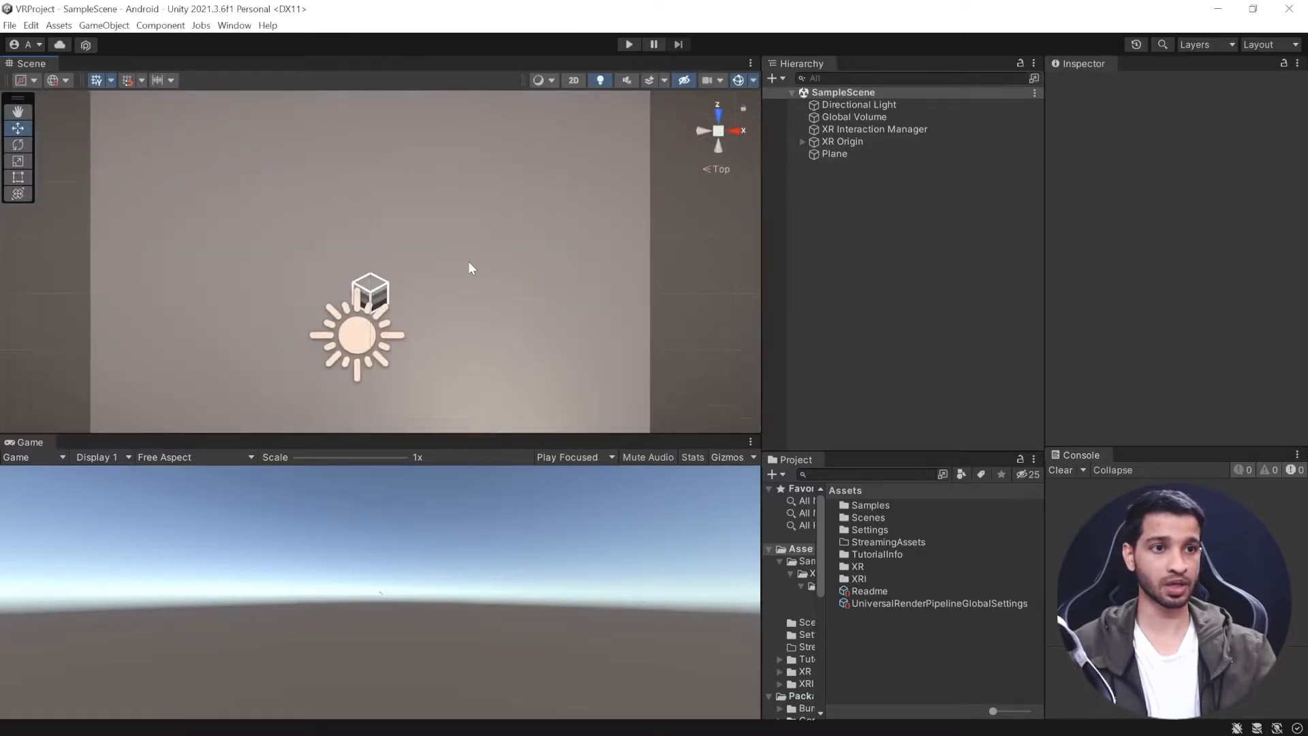
click(753, 81)
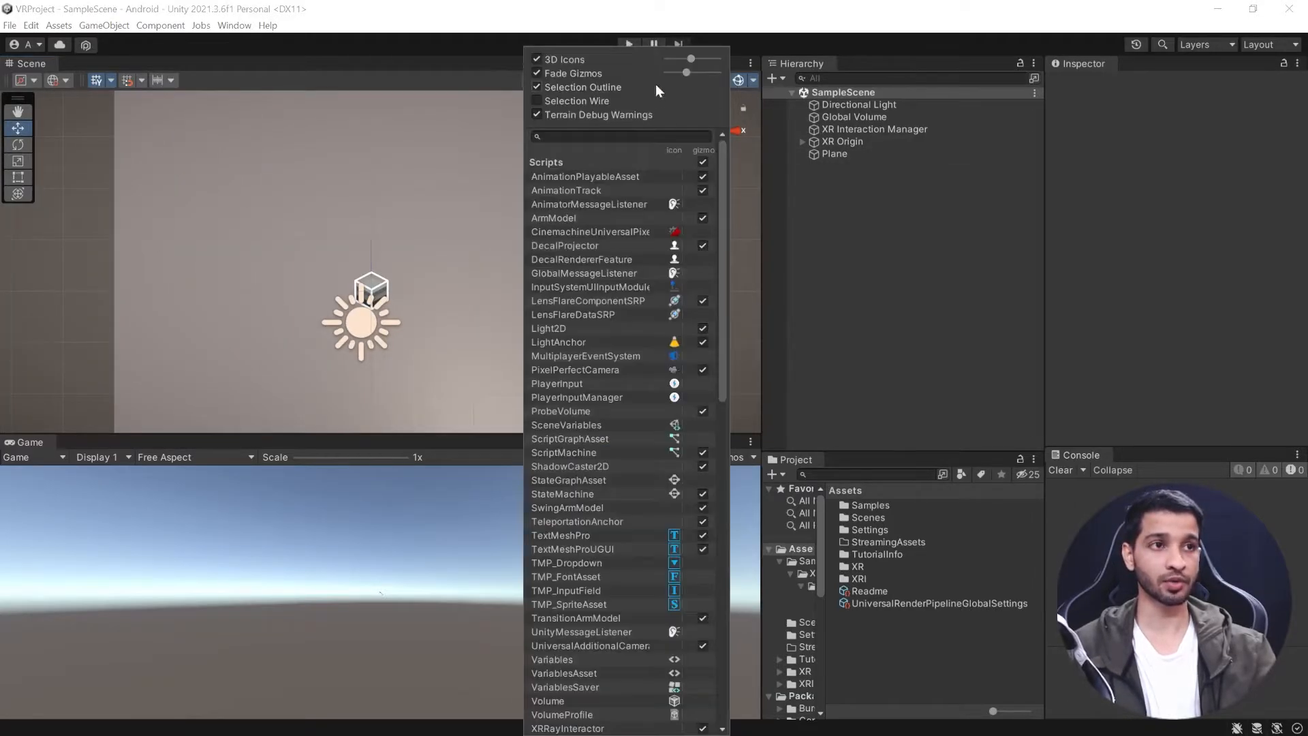
drag(686, 58, 676, 57)
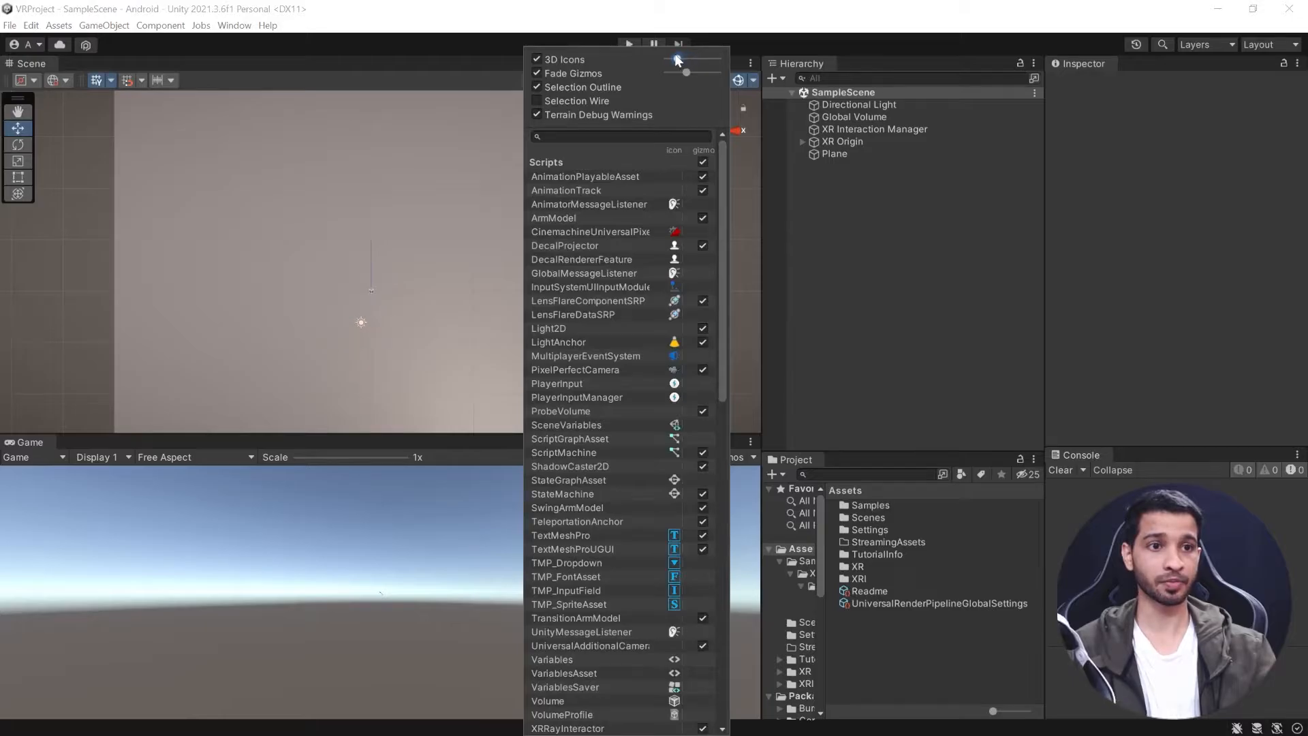
click(394, 227)
click(734, 284)
Test locomotion in Play mode, turning off Enable Strafe on the LeftHand Controller's Continuous Move Provider during the run, and stop playing.
click(625, 48)
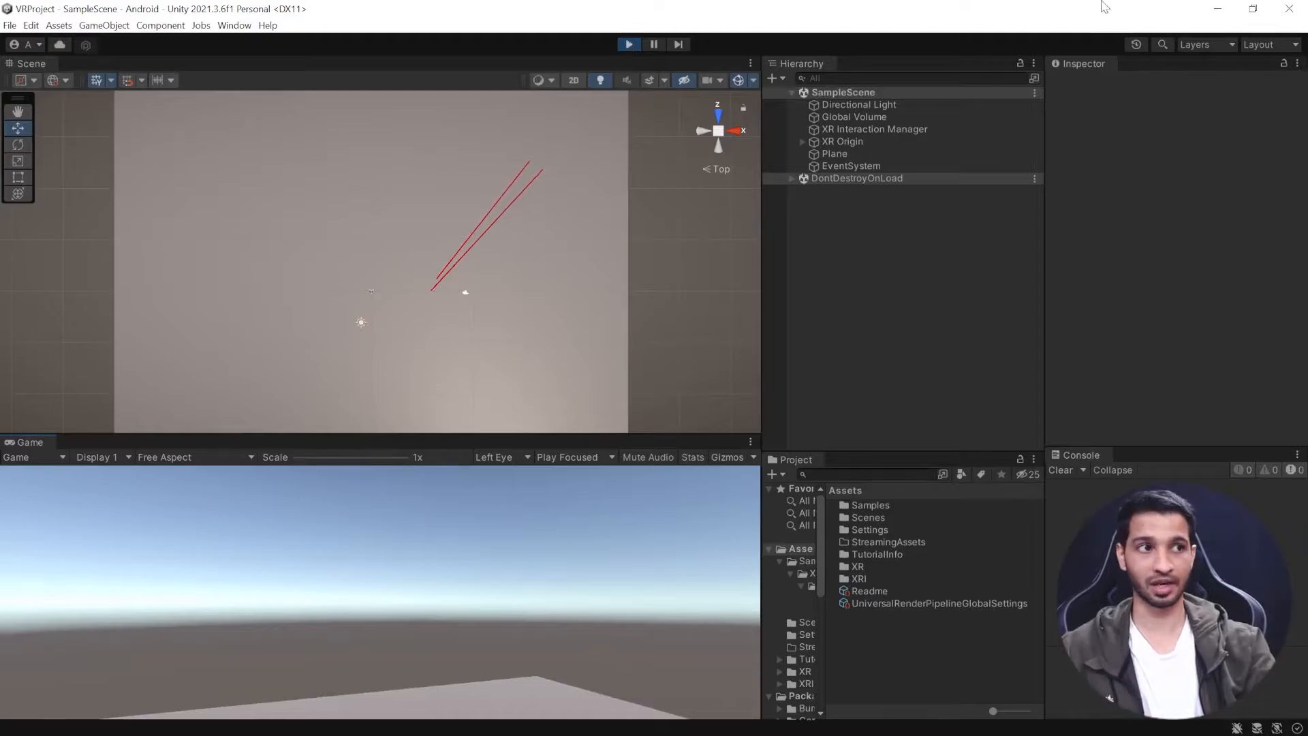
click(803, 141)
click(814, 154)
click(906, 178)
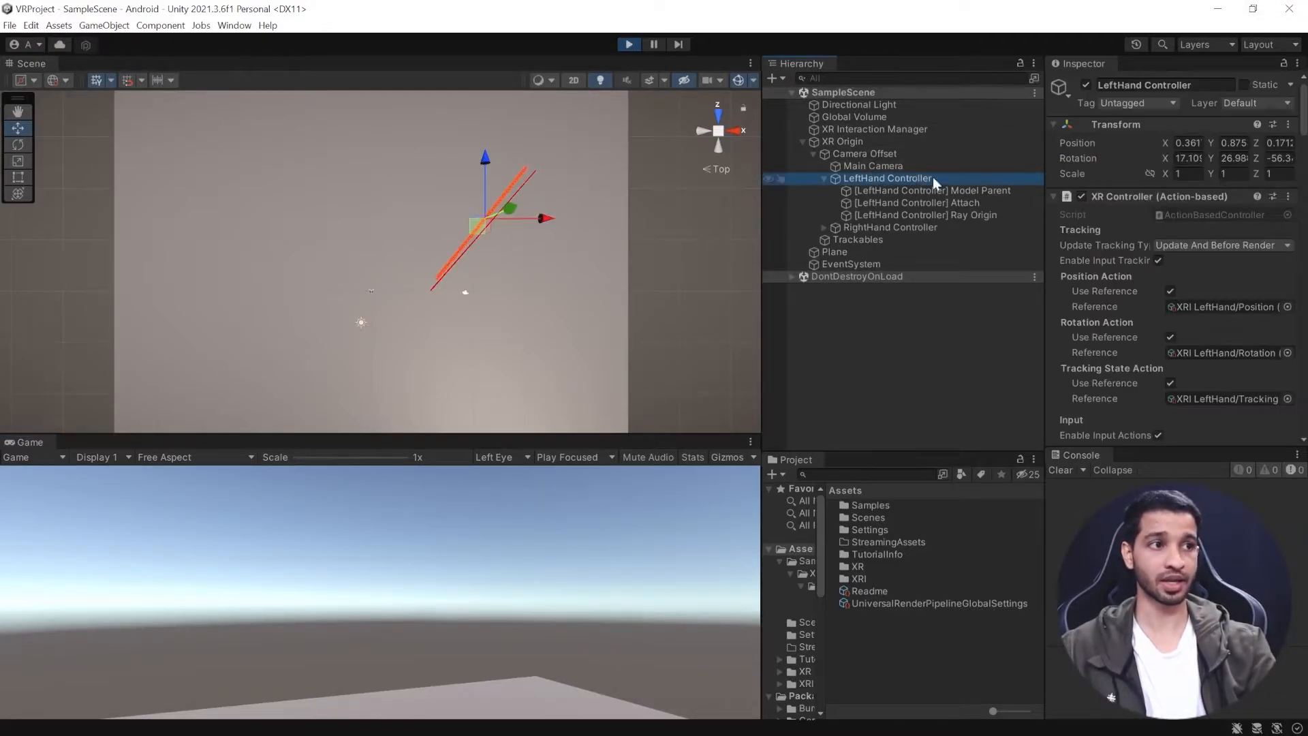
scroll(1206, 293, down, 20)
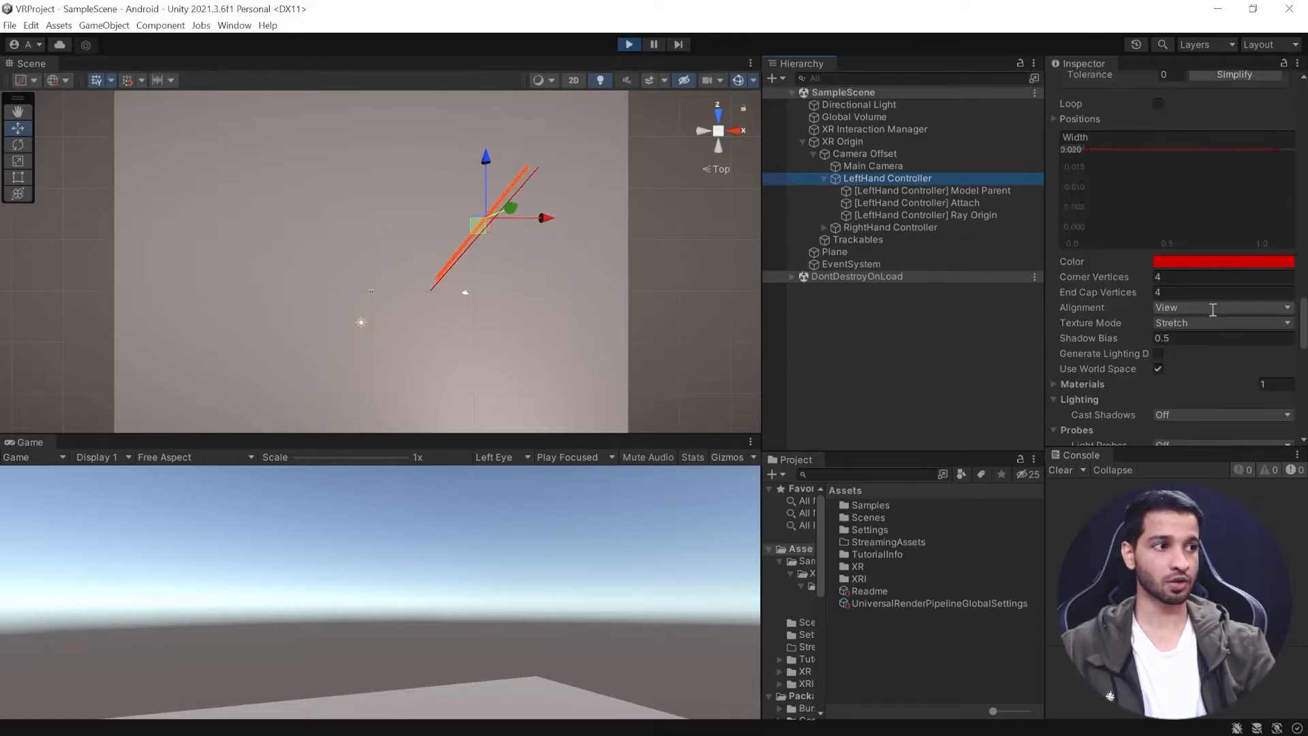
scroll(1212, 310, down, 2)
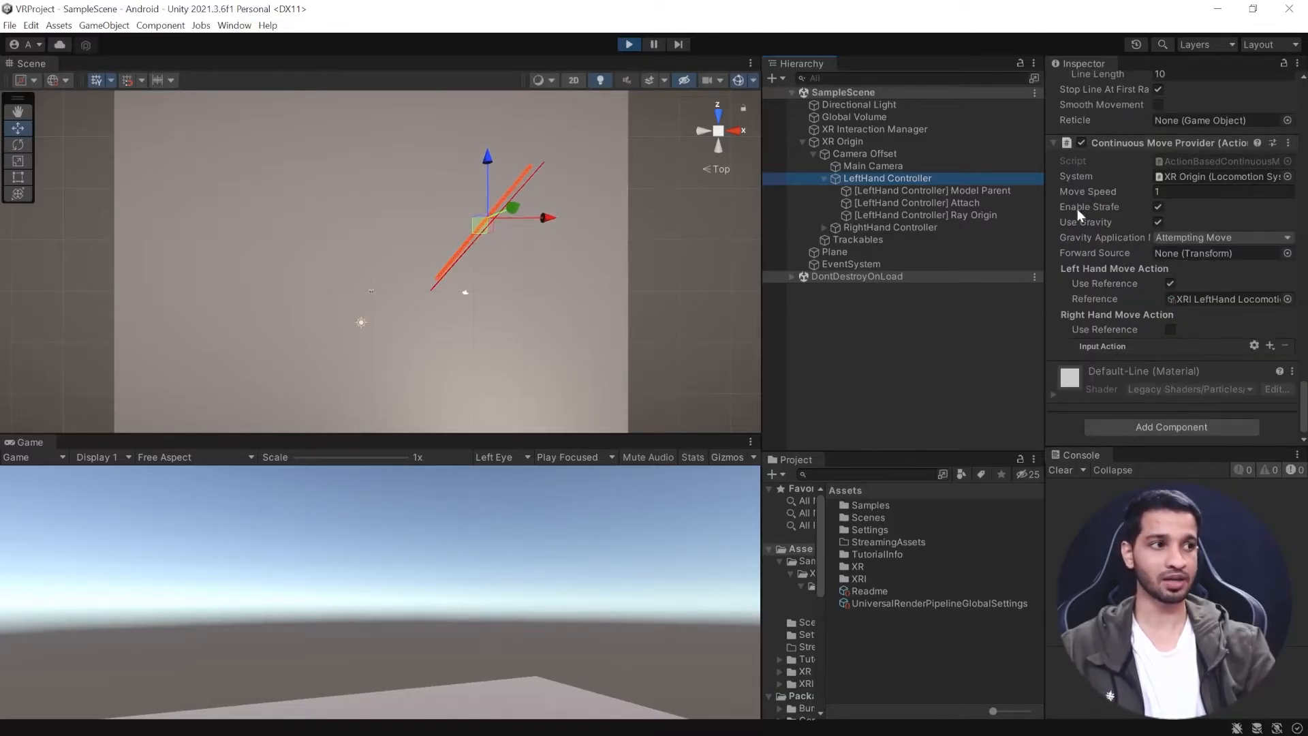
click(1159, 207)
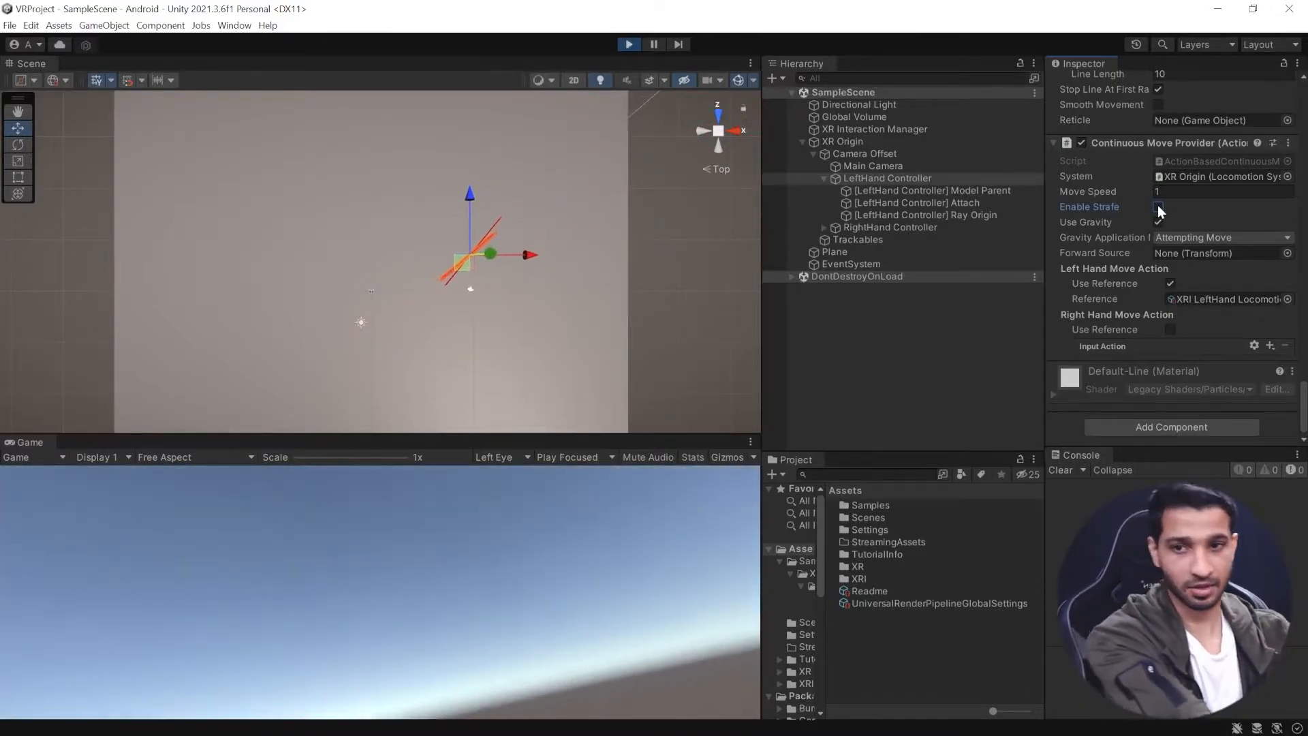
click(628, 45)
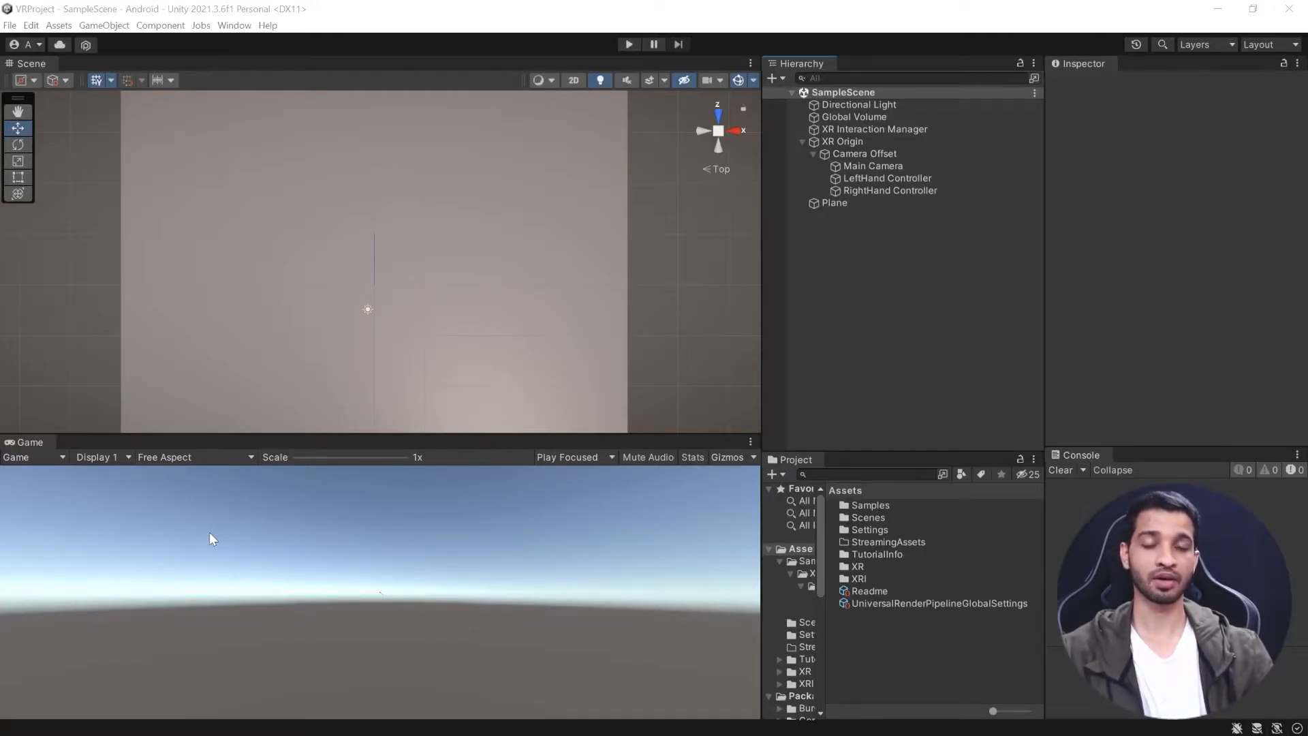
Disable the XR Ray Interactor and XR Interactor Line Visual components on the LeftHand Controller.
click(885, 179)
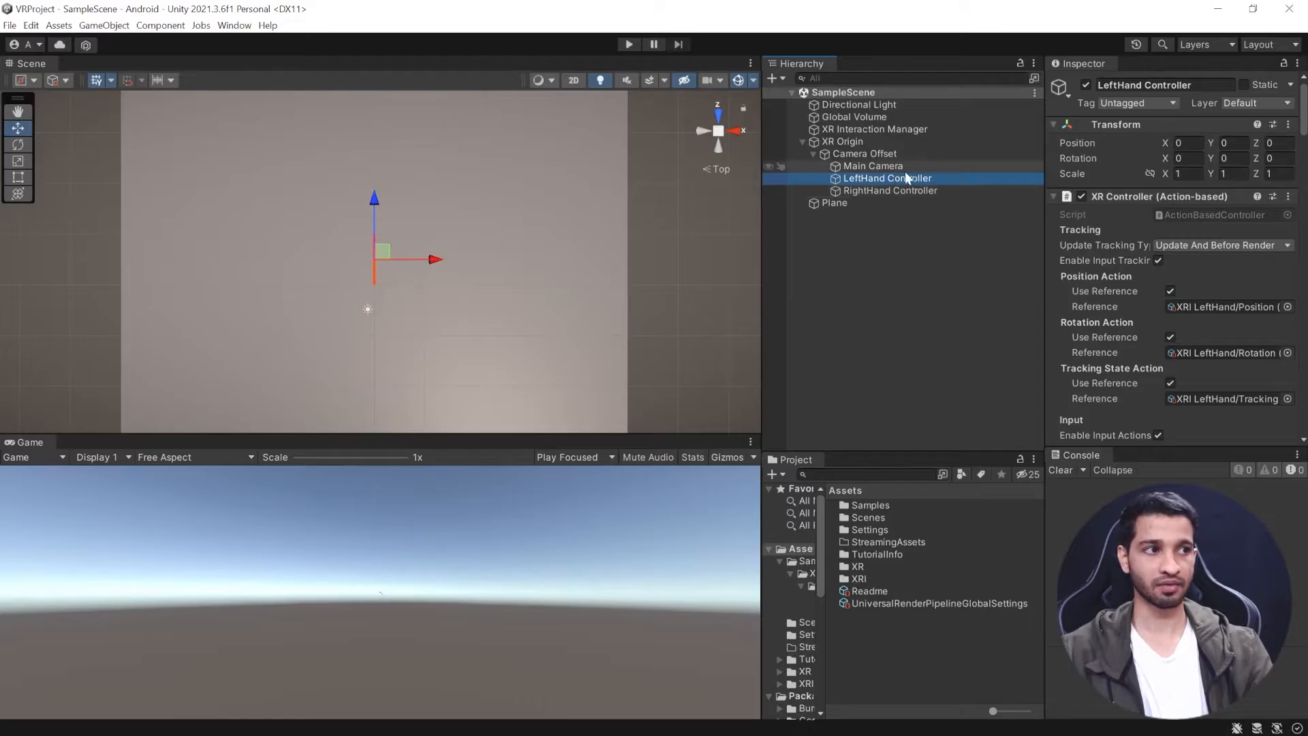
scroll(1130, 269, down, 15)
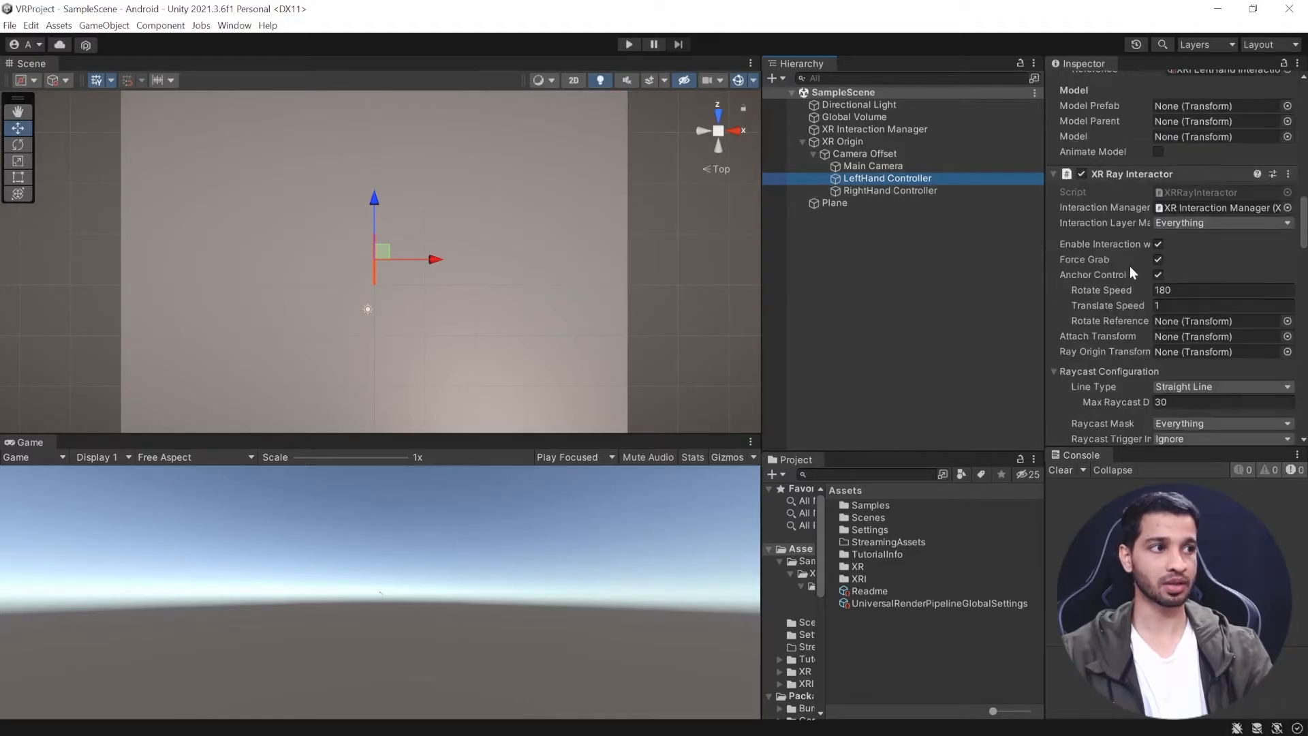
click(1081, 173)
scroll(1090, 234, down, 10)
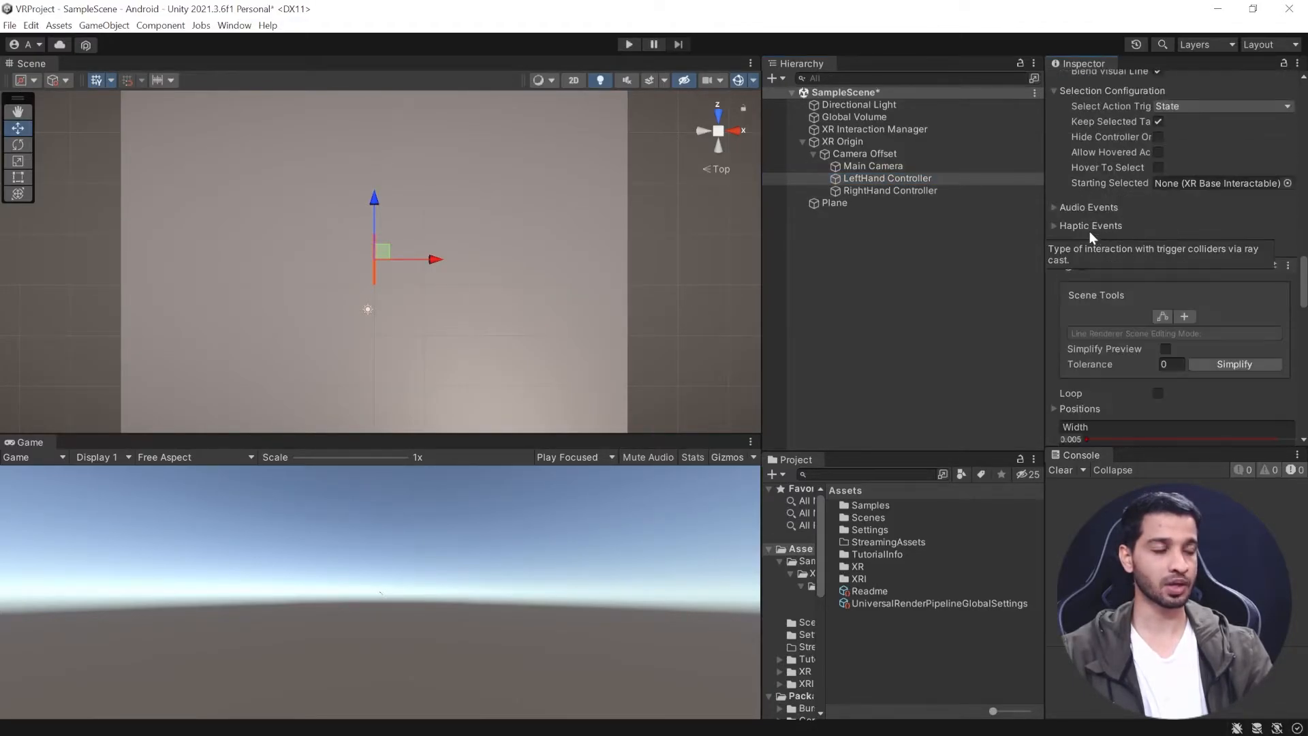
scroll(1083, 265, down, 5)
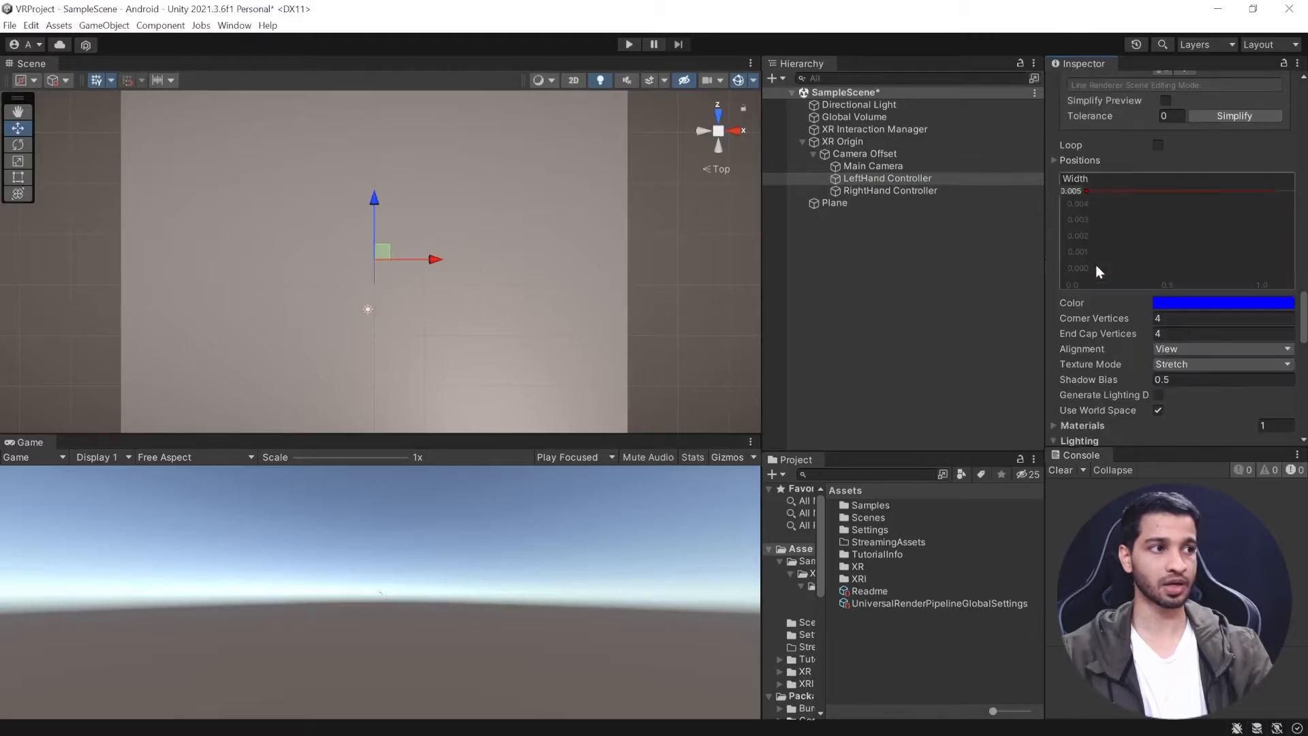
scroll(1096, 264, down, 5)
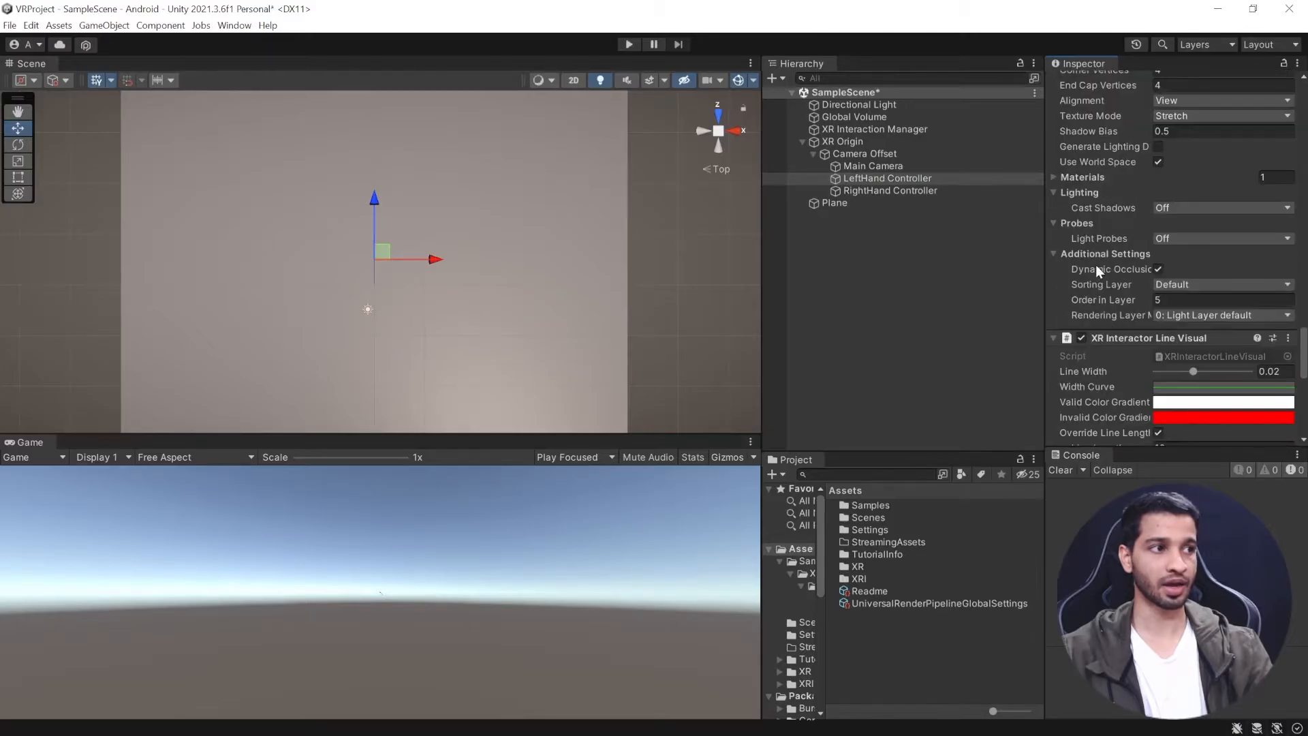
click(1081, 338)
Add a Teleportation Provider to the RightHand Controller and assign XR Origin's Locomotion System as its System.
click(913, 191)
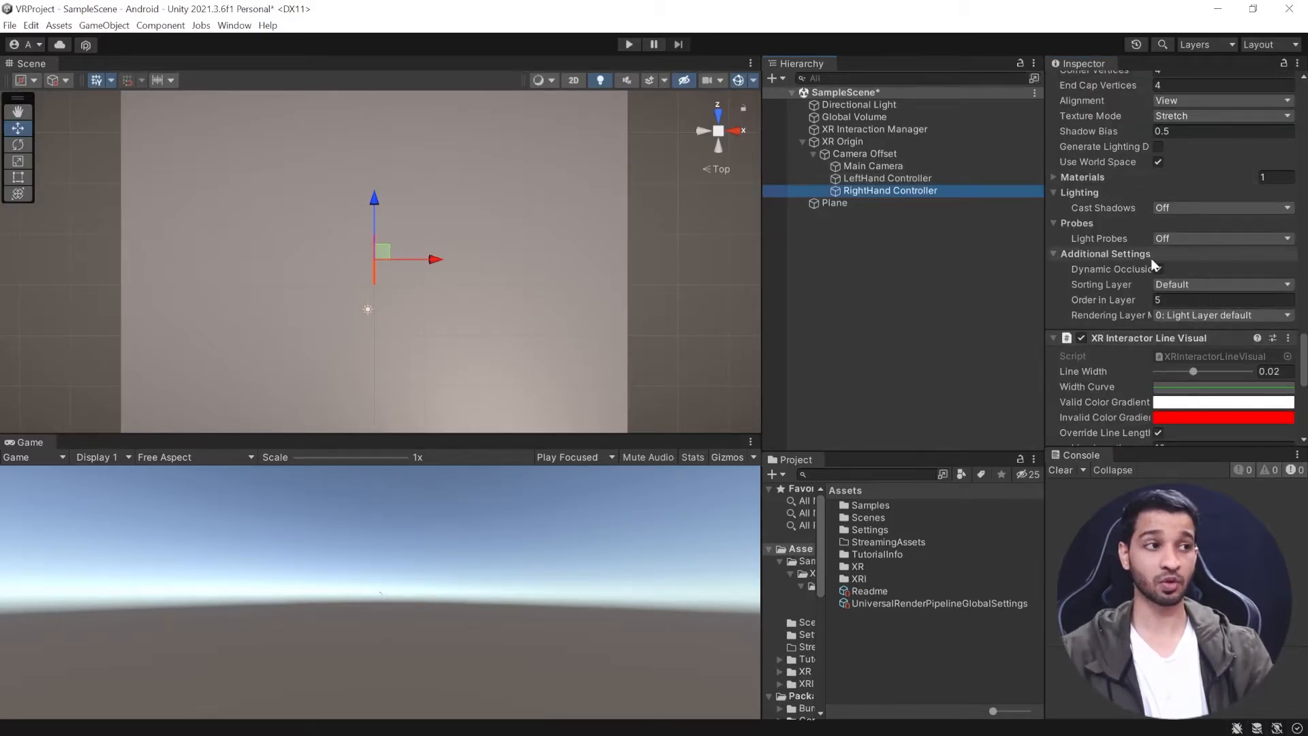
scroll(1143, 309, up, 3)
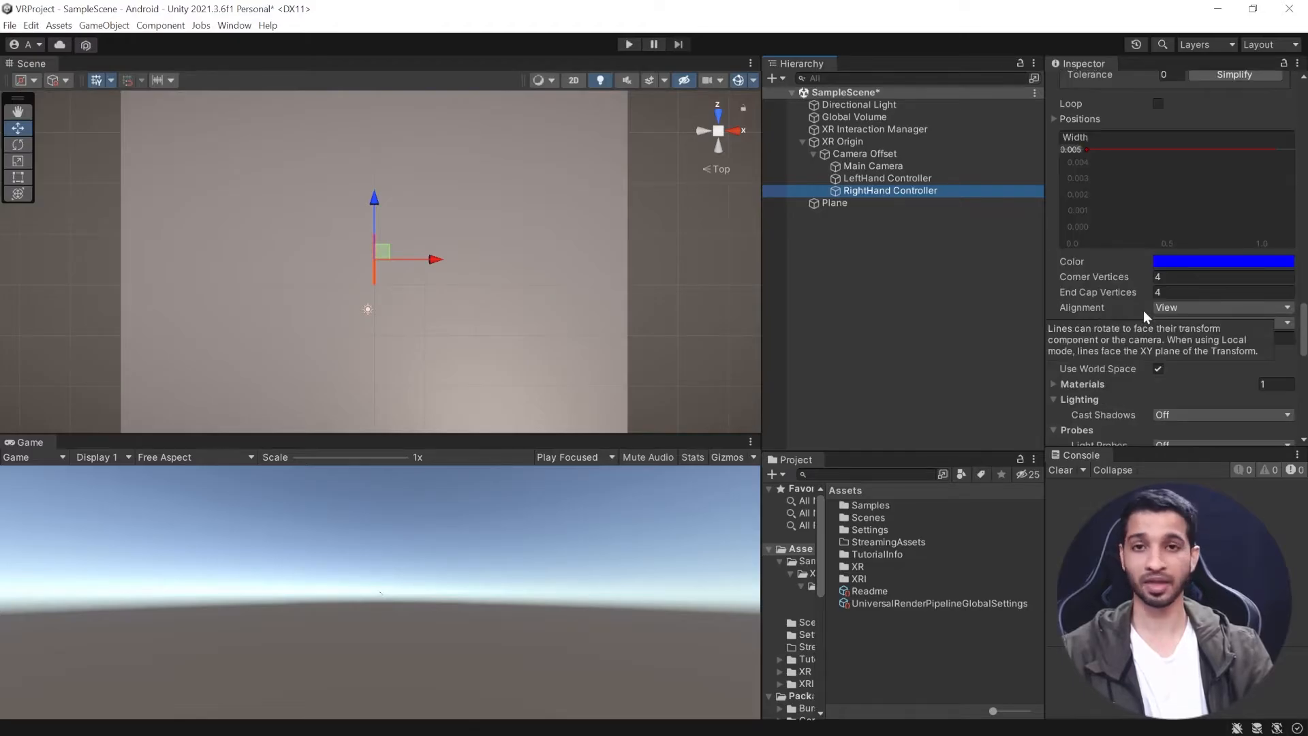
scroll(1143, 309, down, 10)
click(1139, 427)
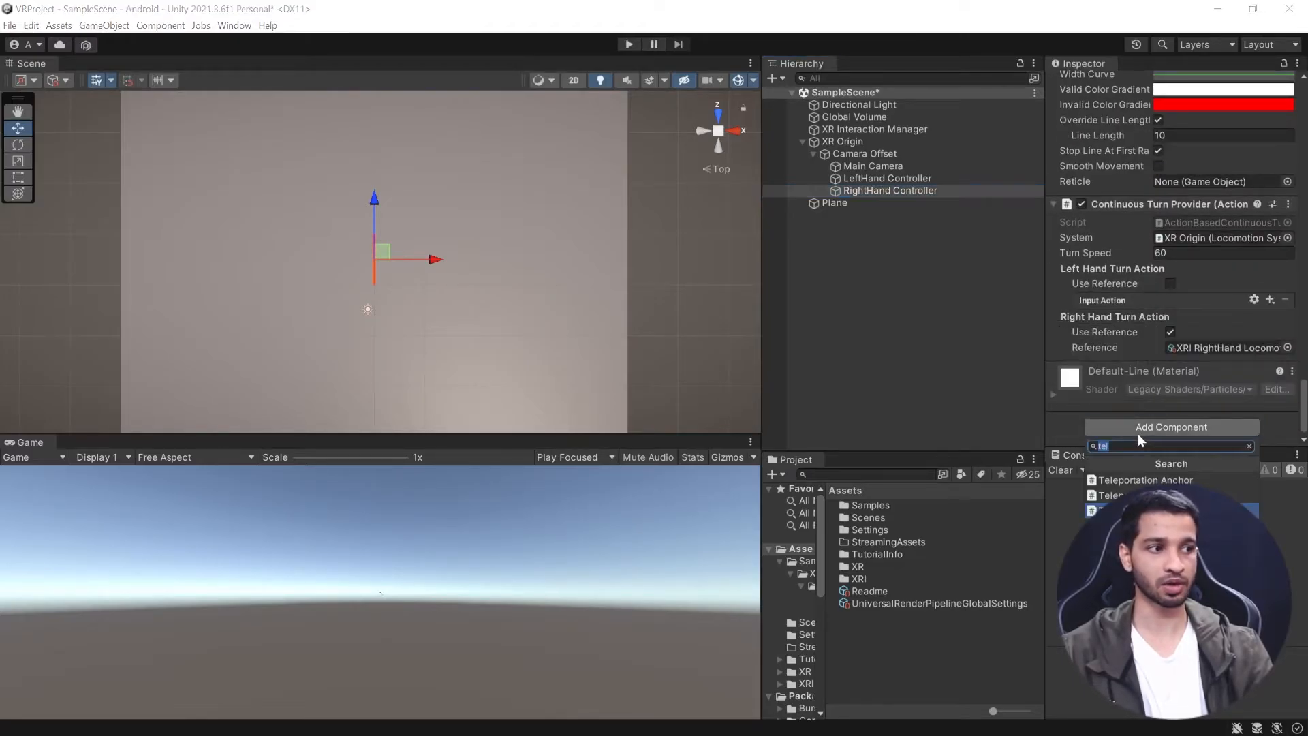
click(1133, 510)
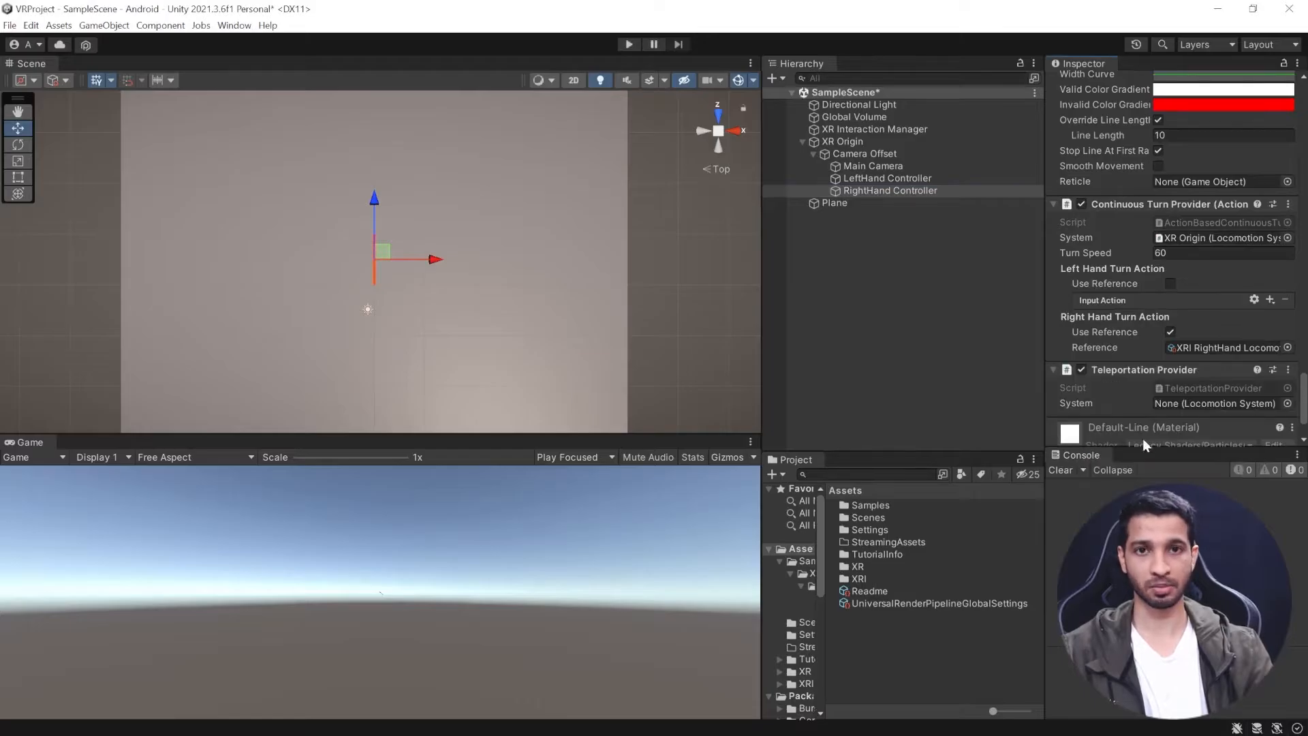
scroll(1124, 395, down, 2)
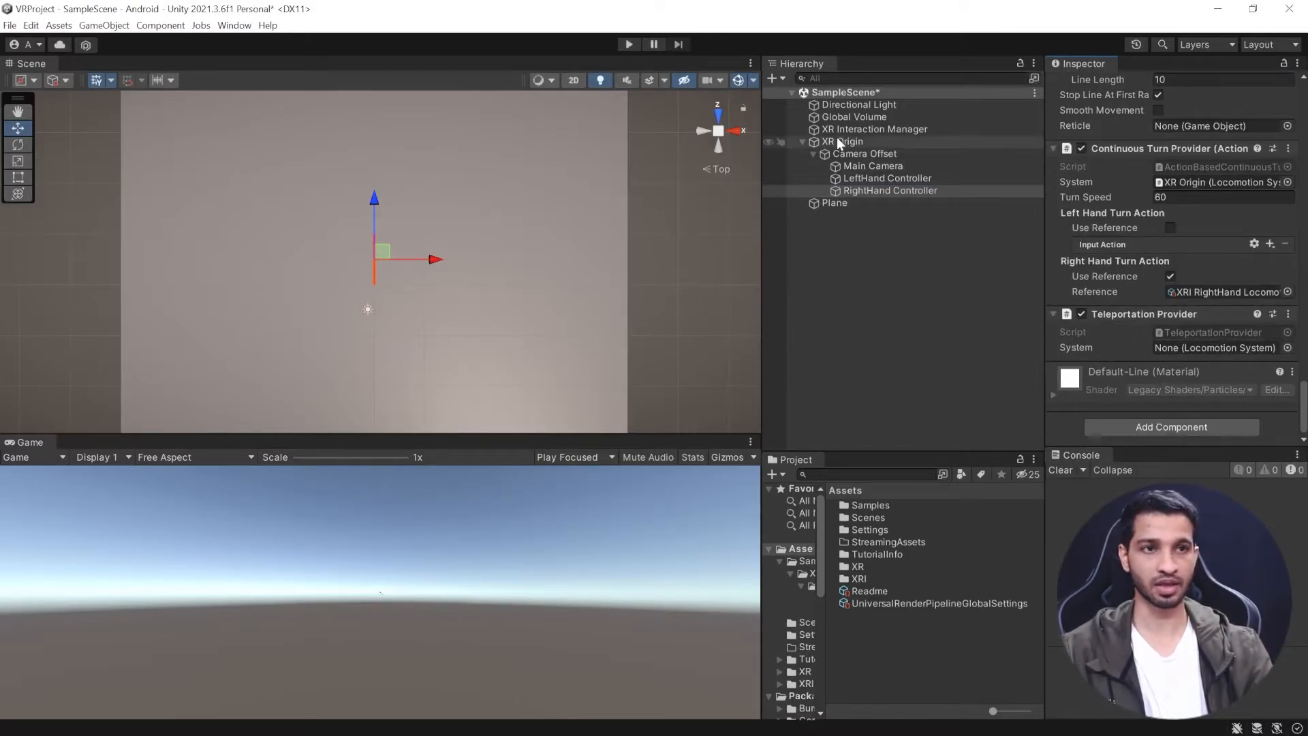
drag(840, 139, 1236, 343)
Collapse XR Origin in the scene hierarchy and create an XR Teleportation Area object.
click(802, 141)
click(828, 154)
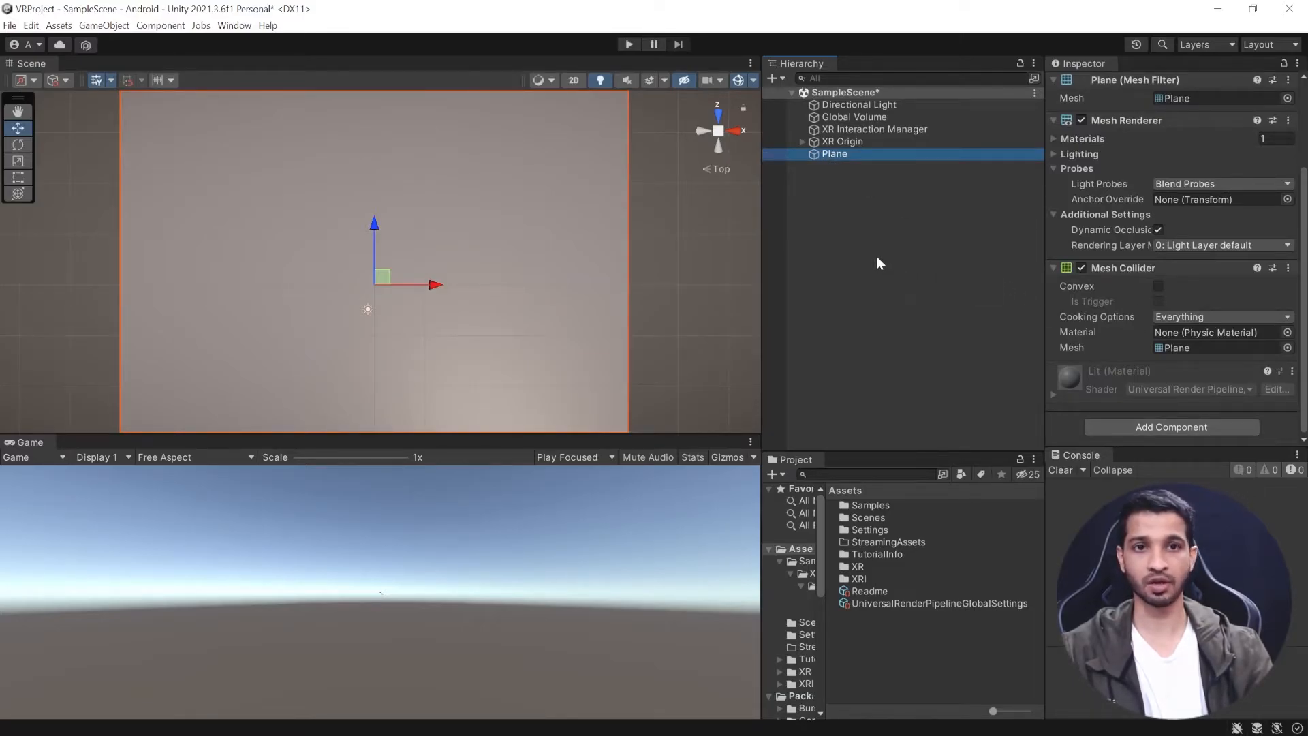
right_click(793, 176)
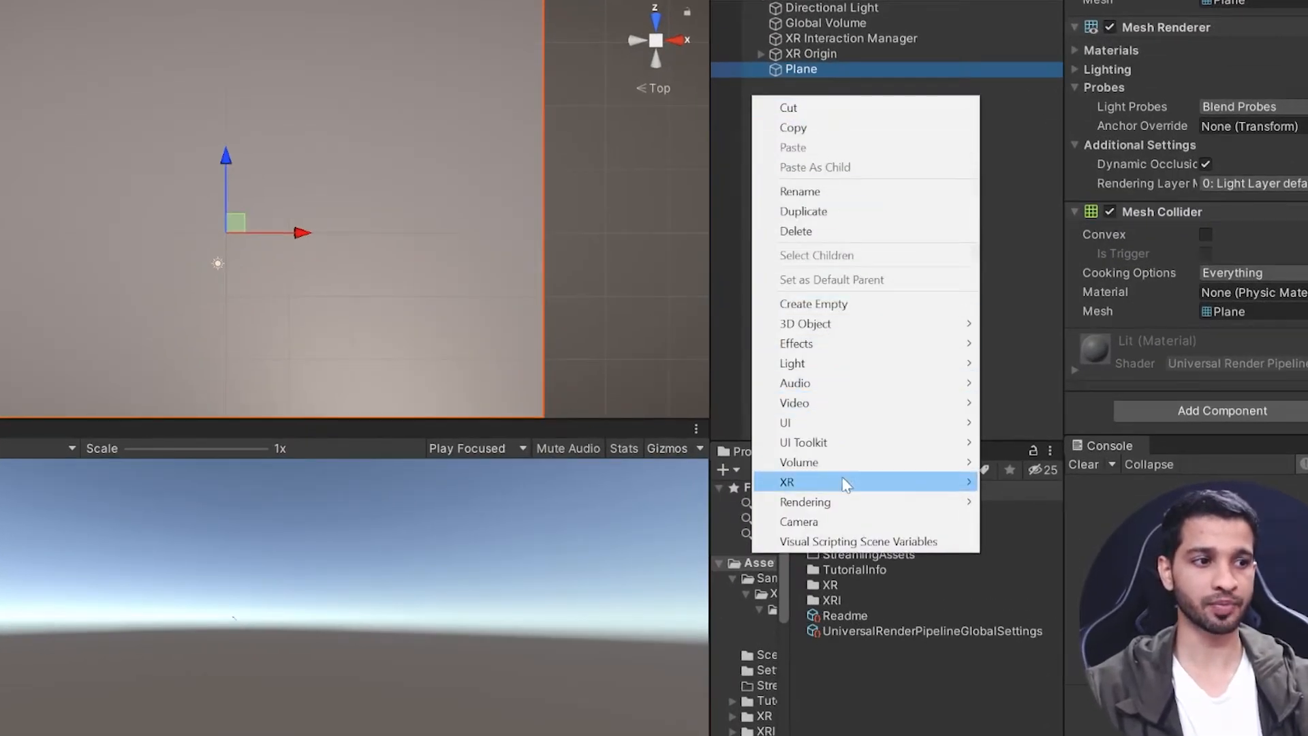
mouse_move(846, 484)
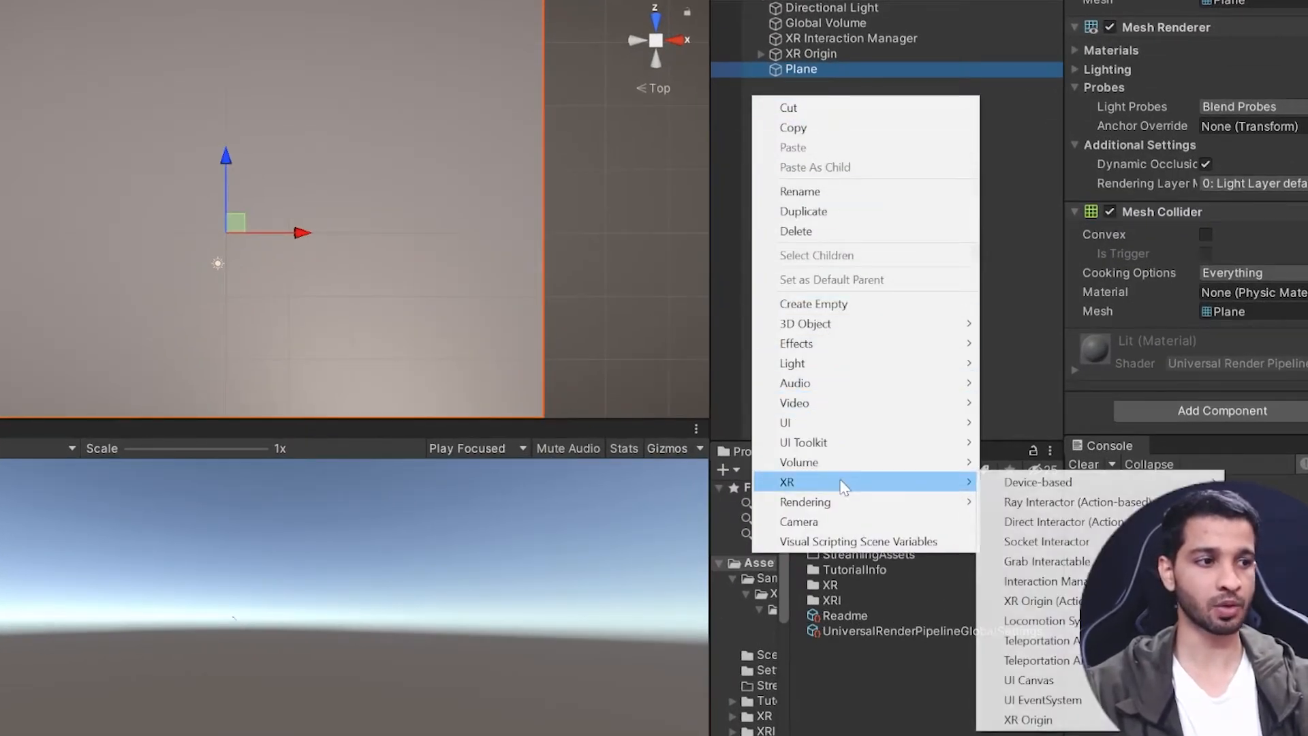
click(1037, 641)
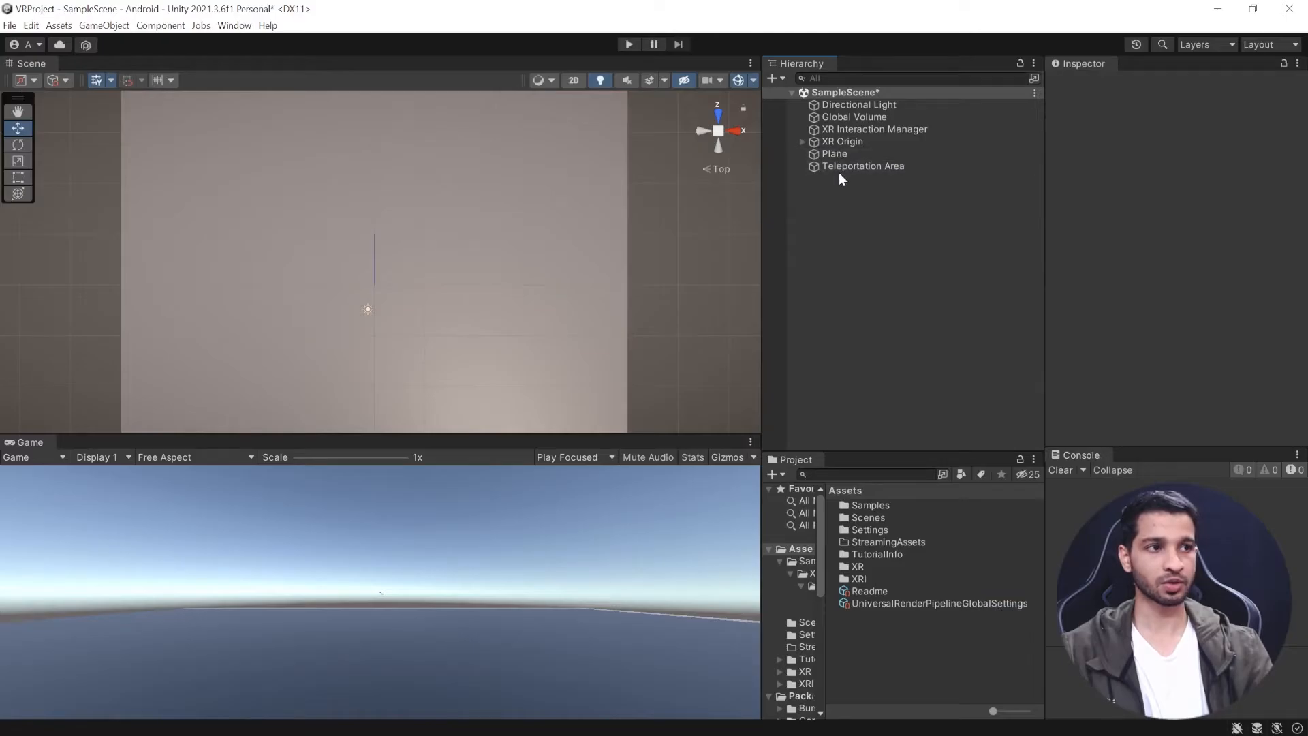
Examine the Teleportation Area component's Interaction Manager, Interaction Layer Mask, Colliders, Custom Reticle, Select Mode and Match Orientation settings.
double_click(840, 172)
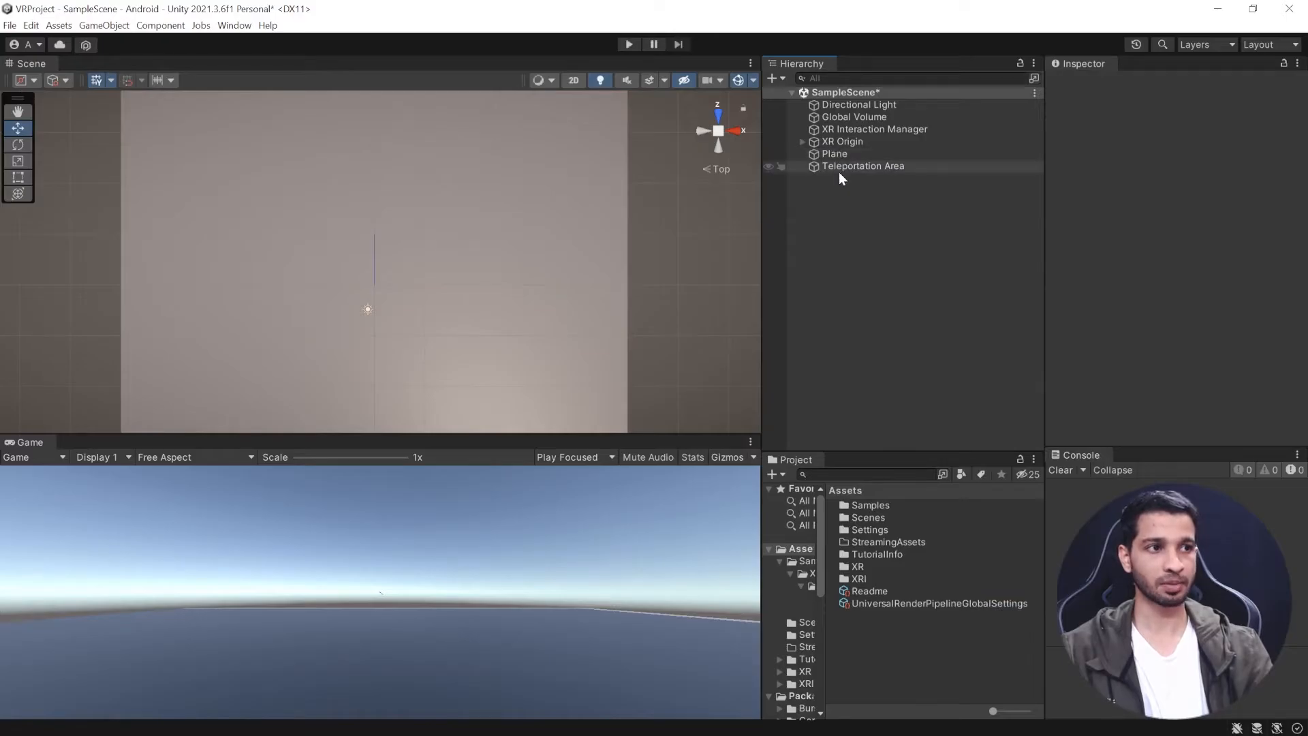
scroll(1179, 237, down, 5)
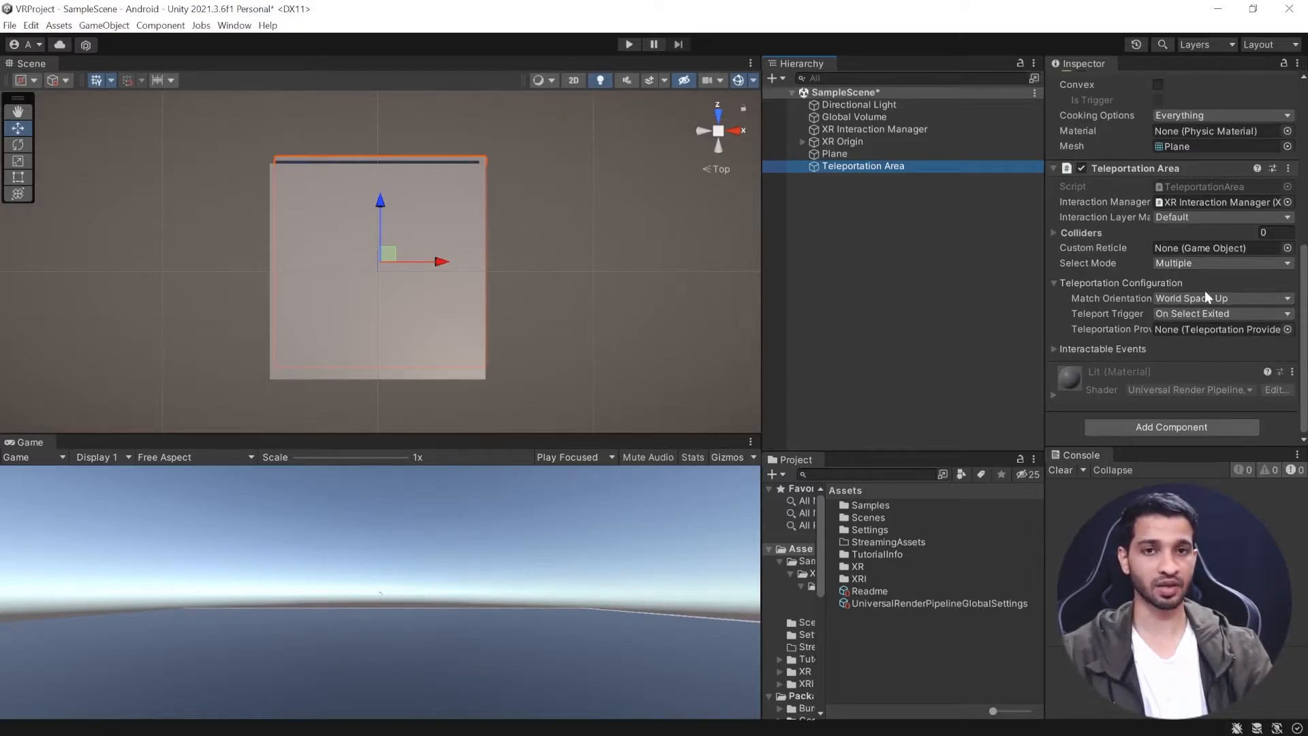
click(1193, 202)
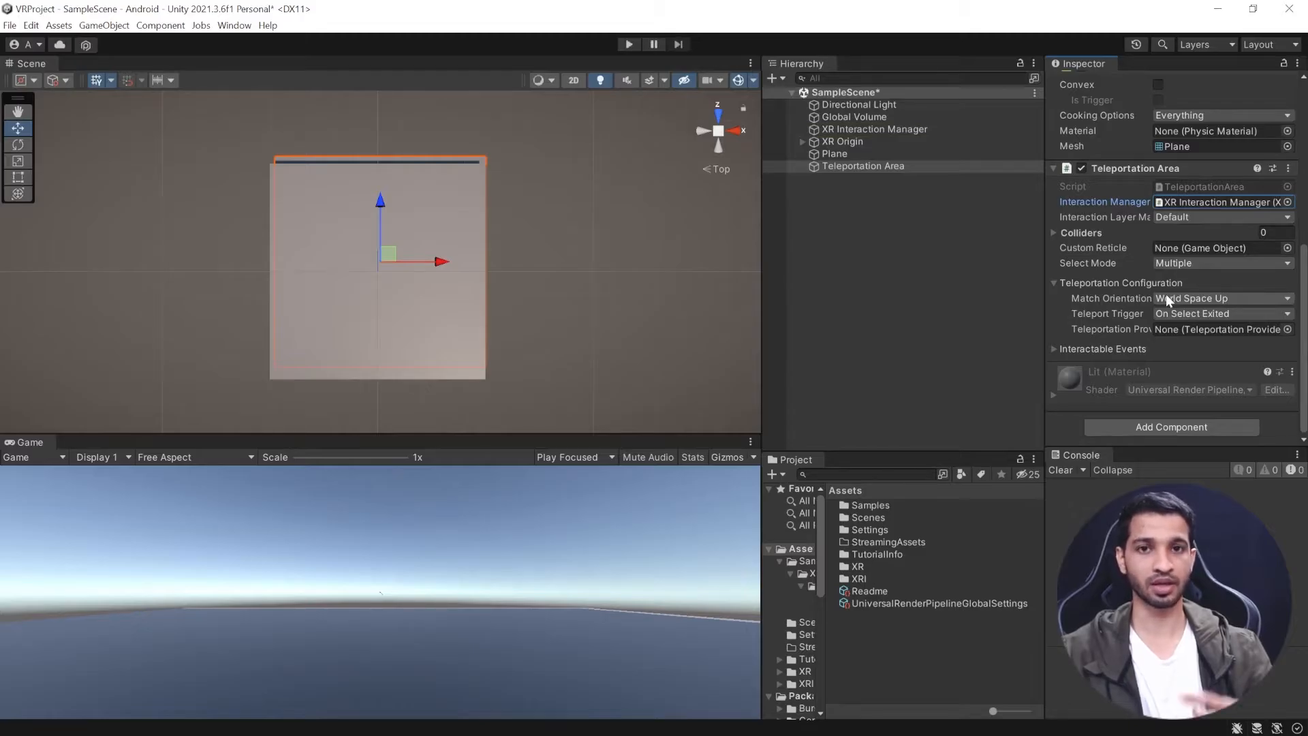
click(1182, 218)
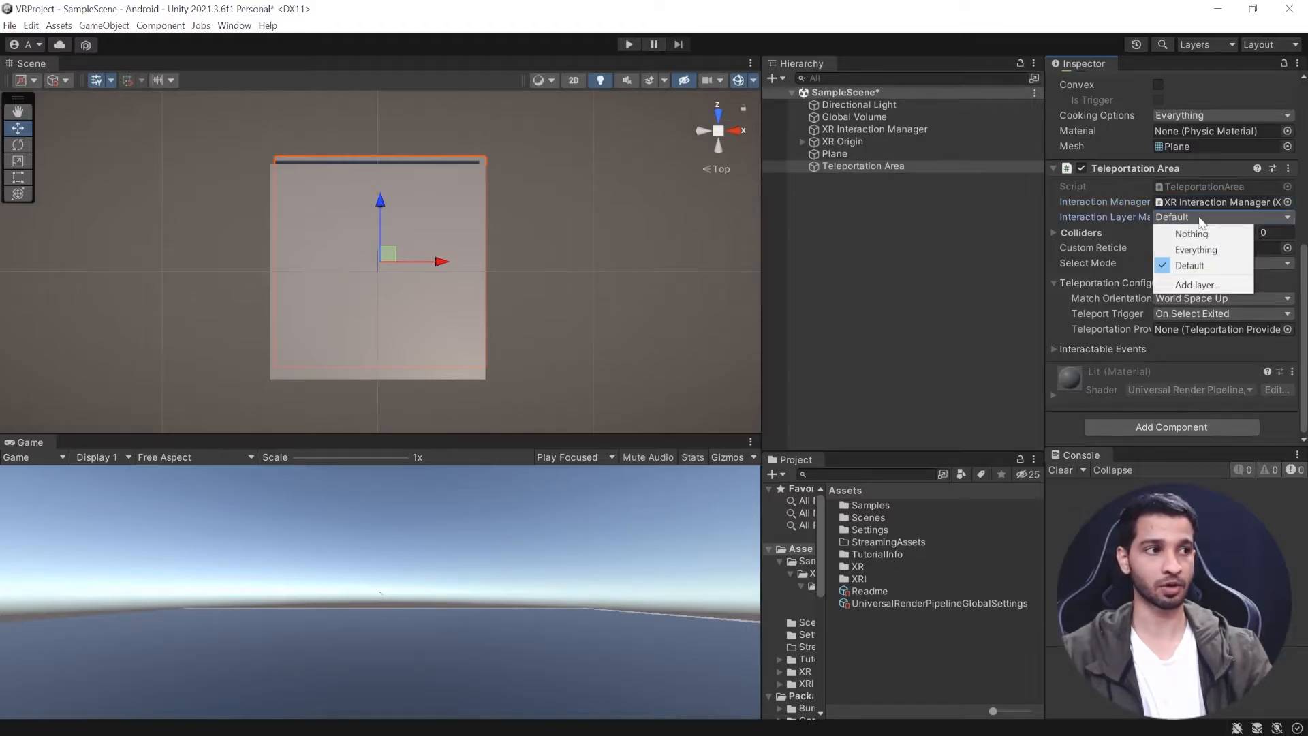
click(1060, 232)
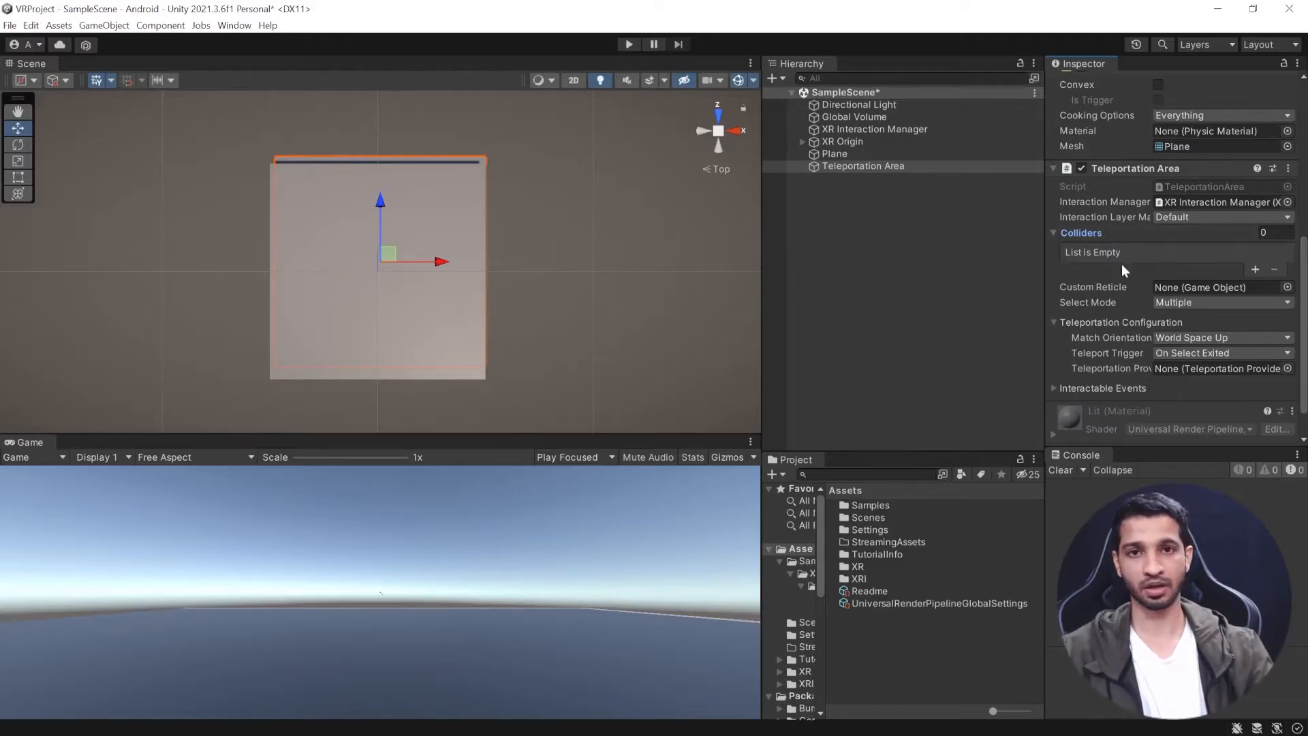
mouse_move(1138, 235)
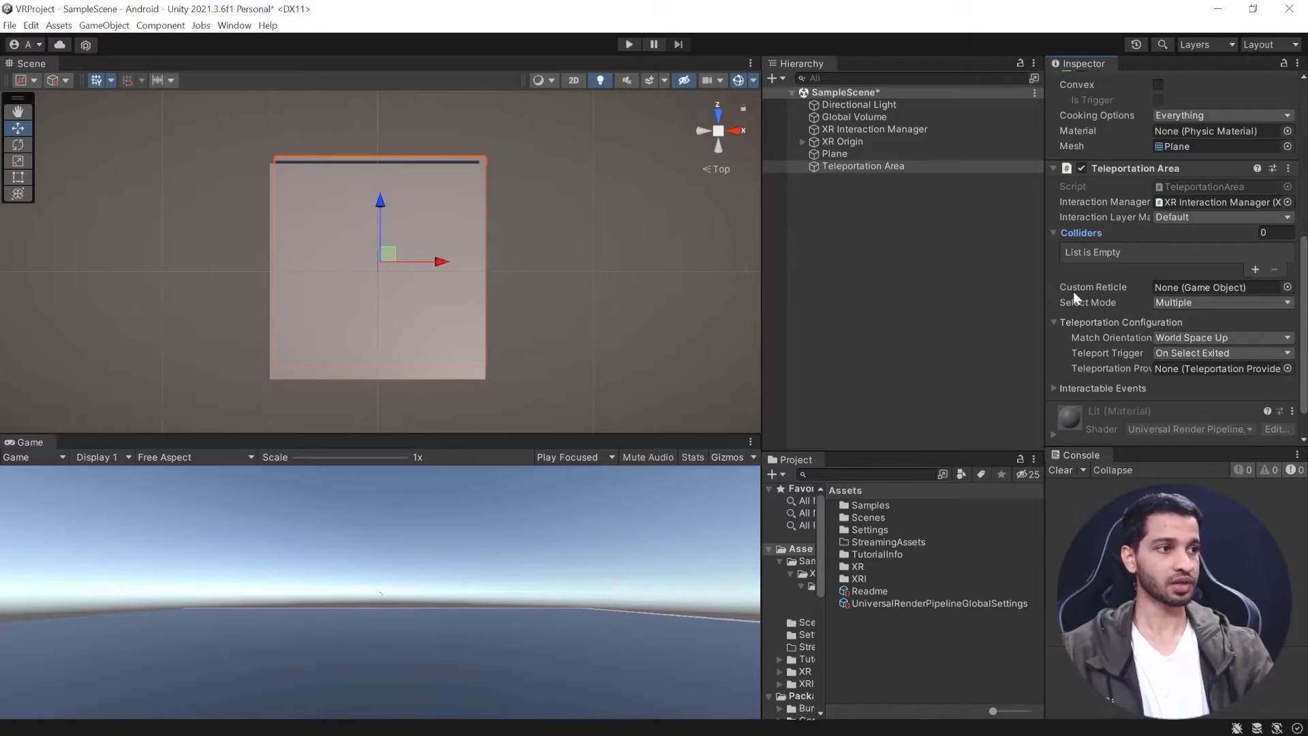
mouse_move(1110, 289)
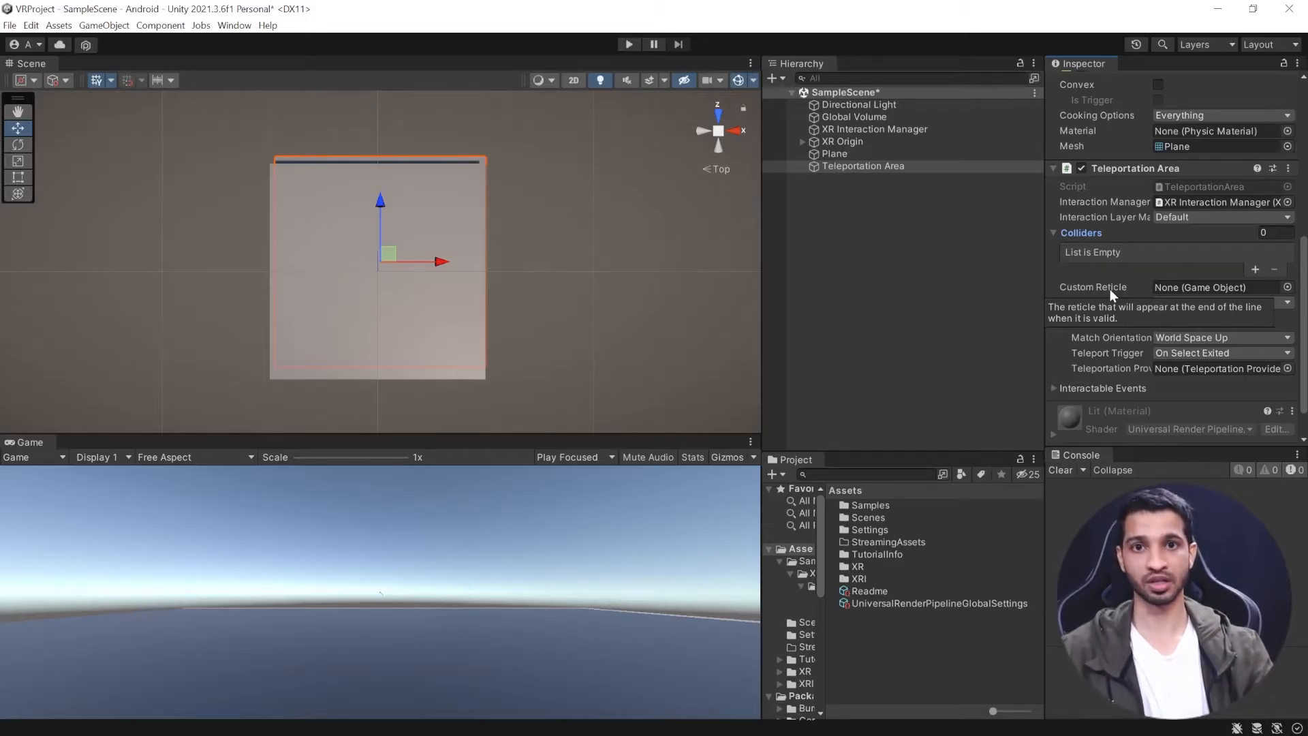
scroll(1060, 255, down, 2)
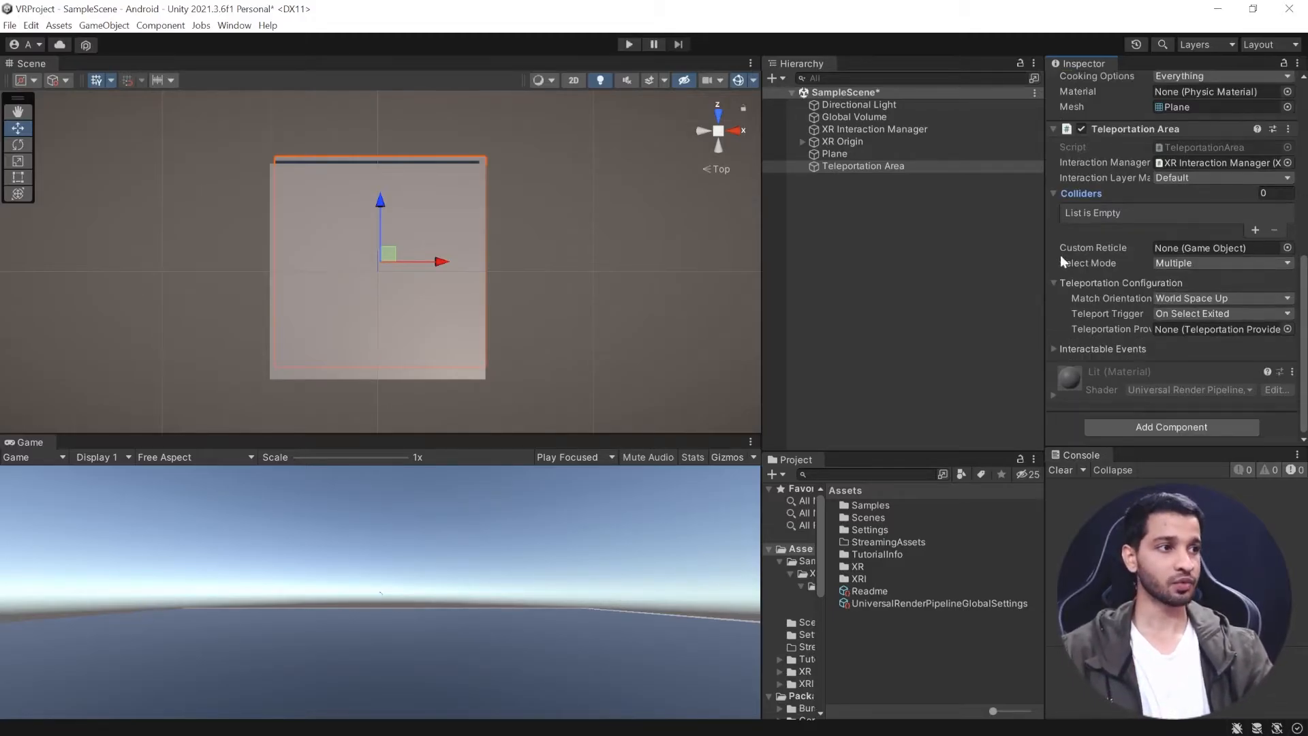
click(1193, 264)
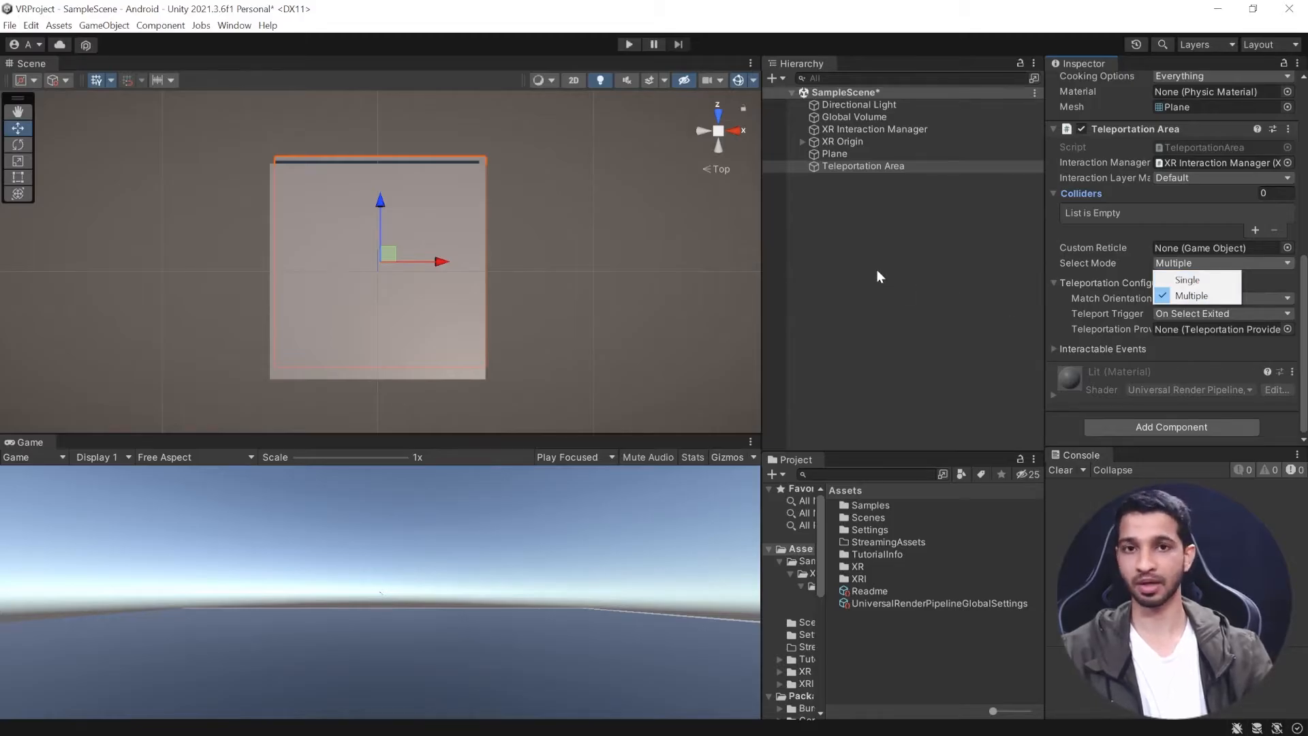
click(1075, 273)
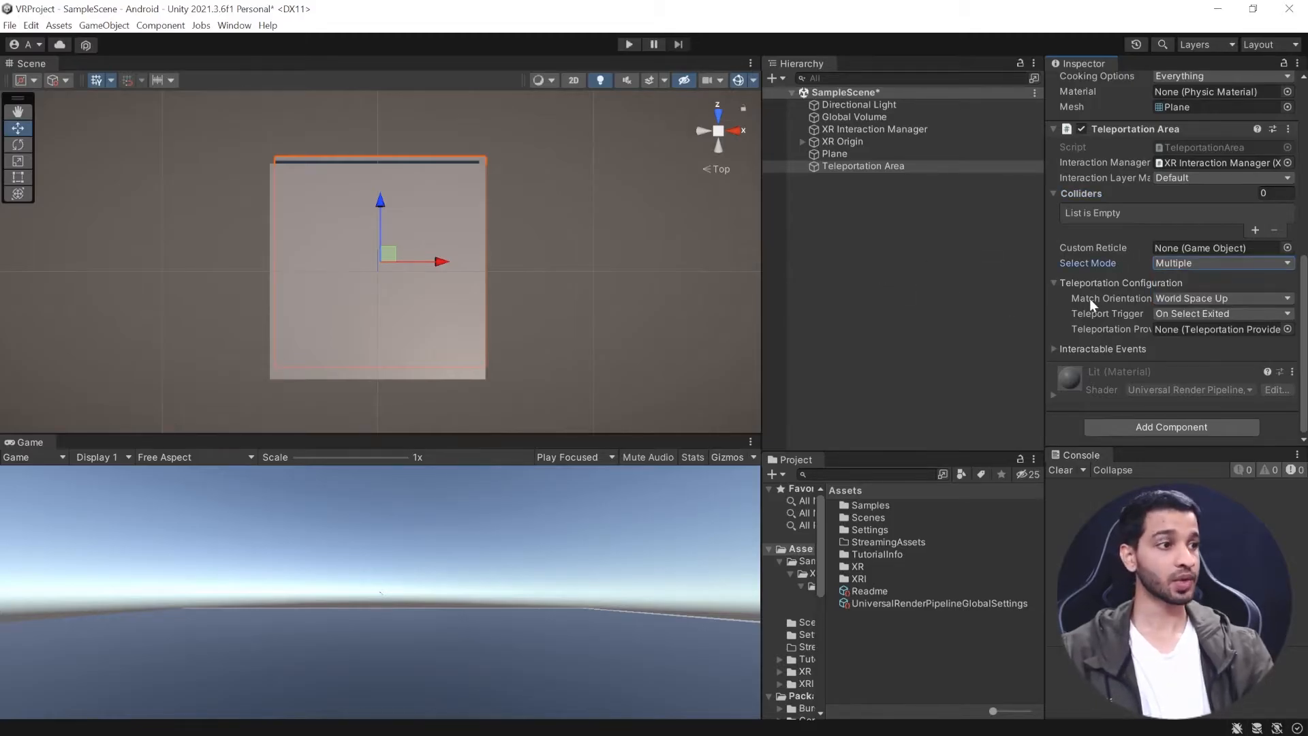
click(1216, 301)
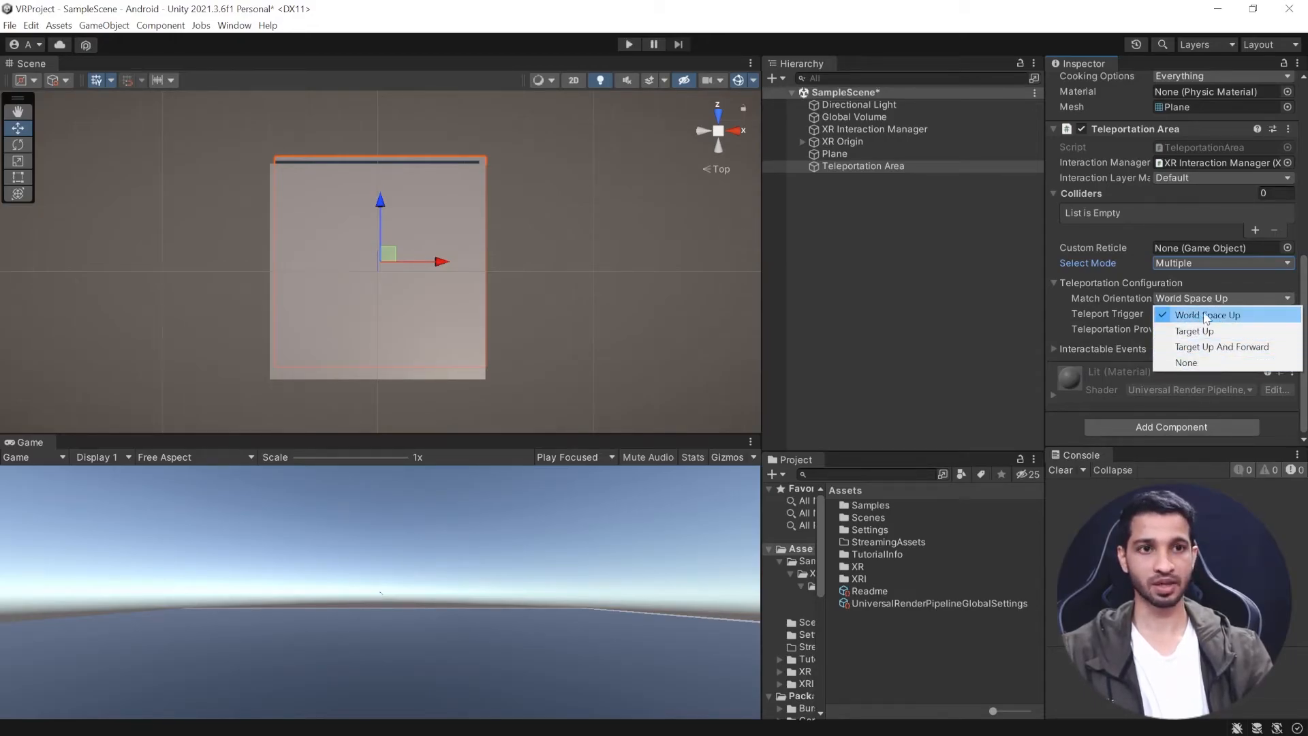
View the Teleportation Area in perspective and switch the Scene view's tool handle orientation to Global.
alt+drag(219, 357, 256, 110)
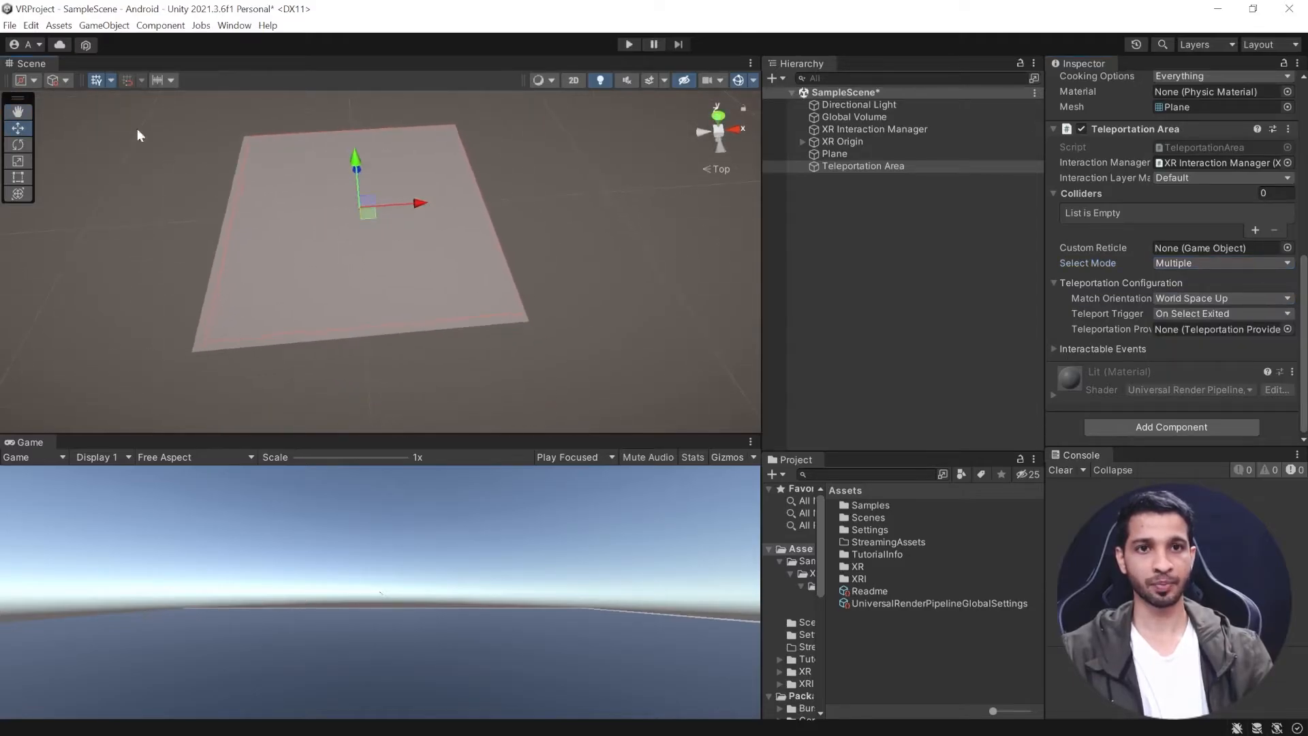
click(64, 80)
click(67, 99)
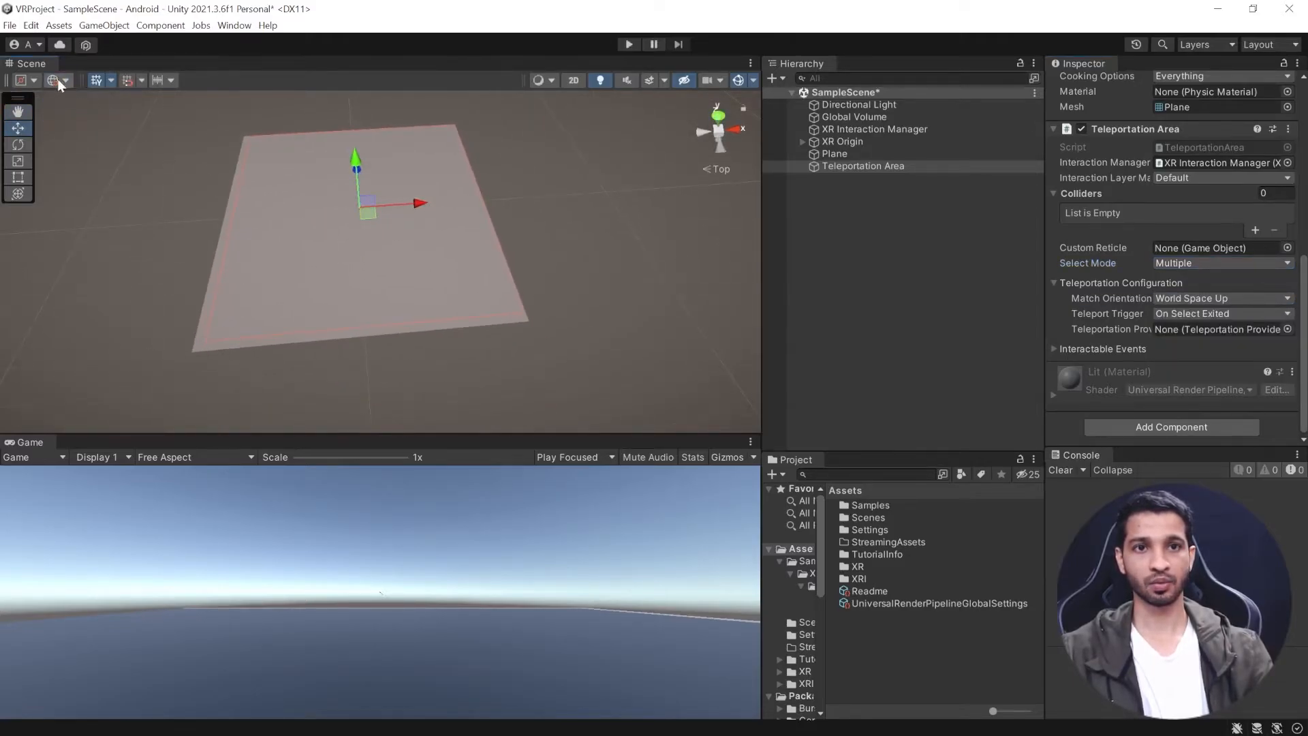
click(64, 80)
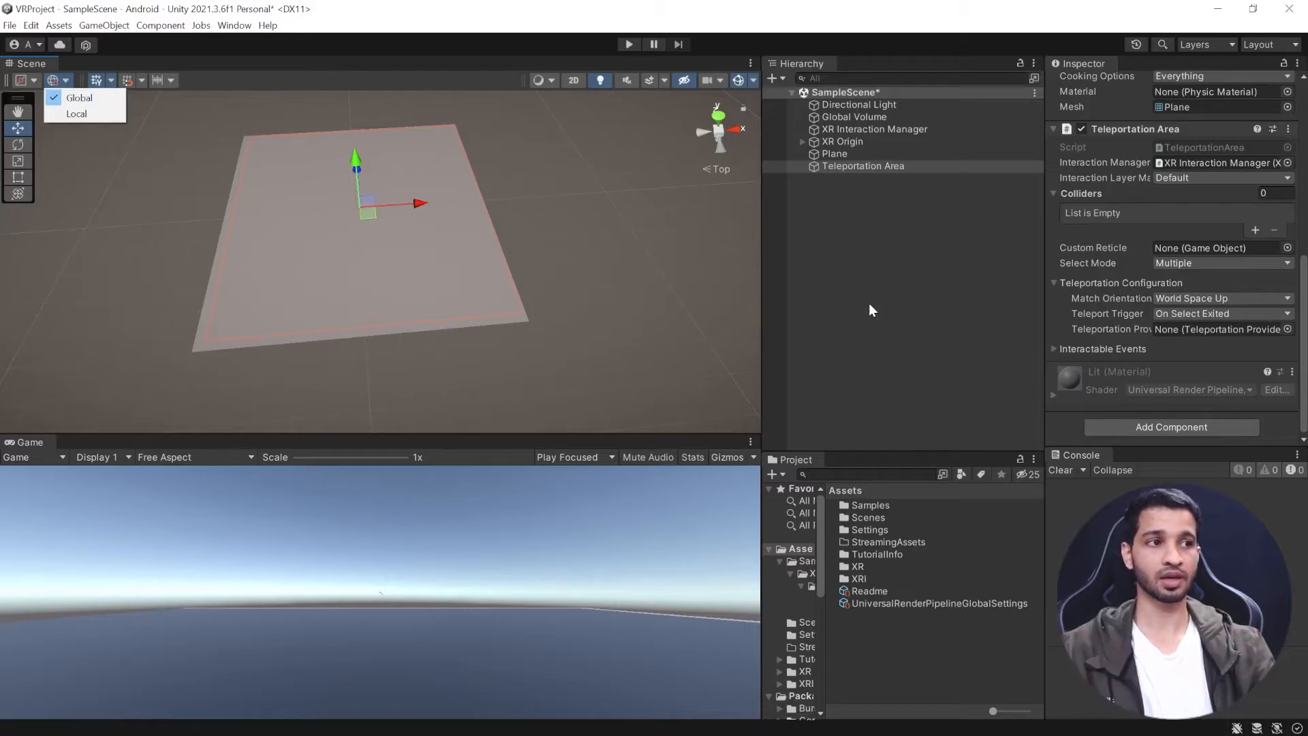
Tilt the Teleportation Area about its Z axis with the Rotate tool so it slopes across the Plane.
click(842, 166)
click(18, 144)
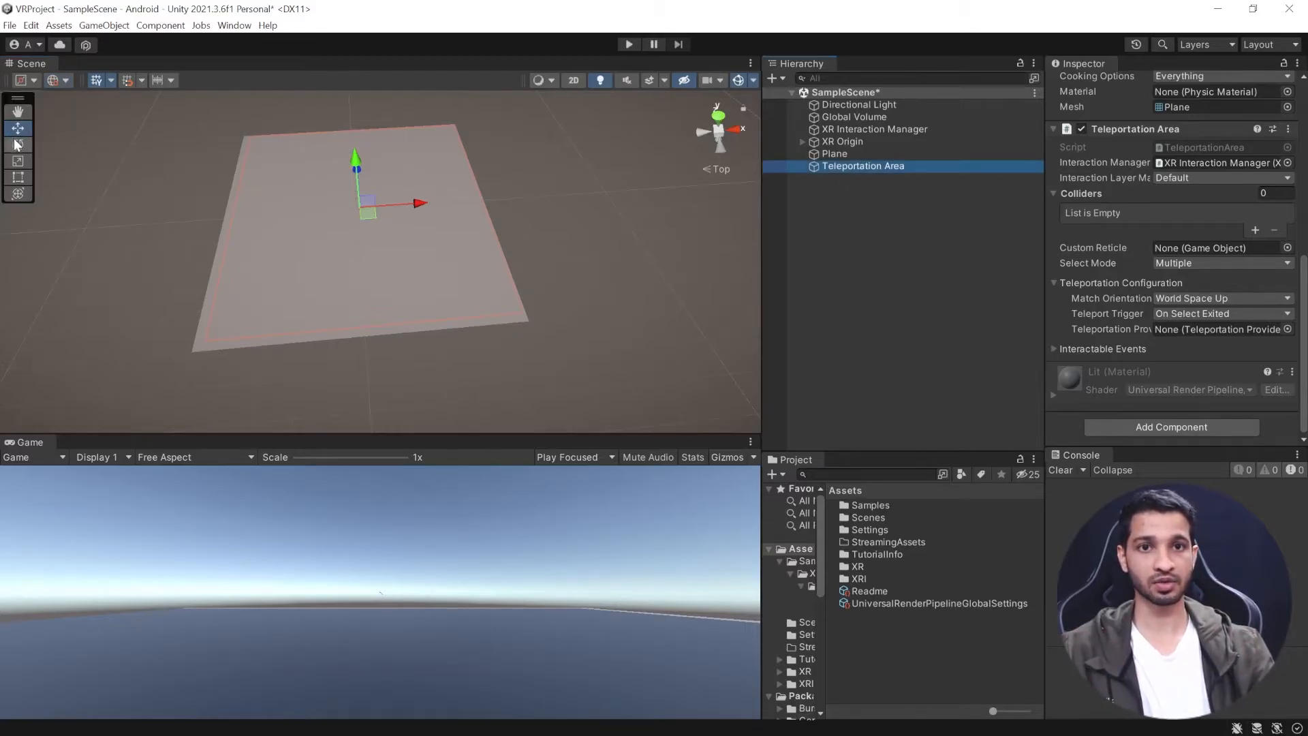
drag(382, 165, 178, 204)
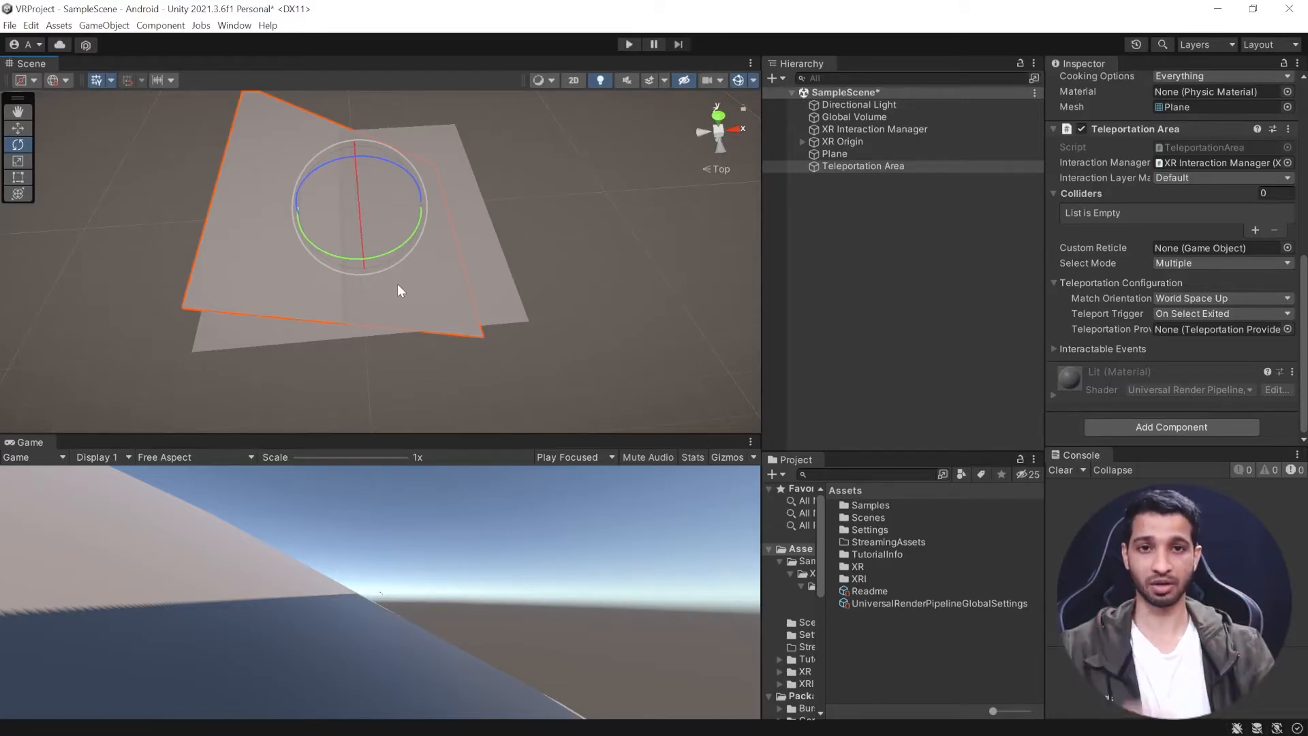
Set the Teleportation Area's Match Orientation to Target Up and show its Move tool handles in Local orientation.
click(1189, 294)
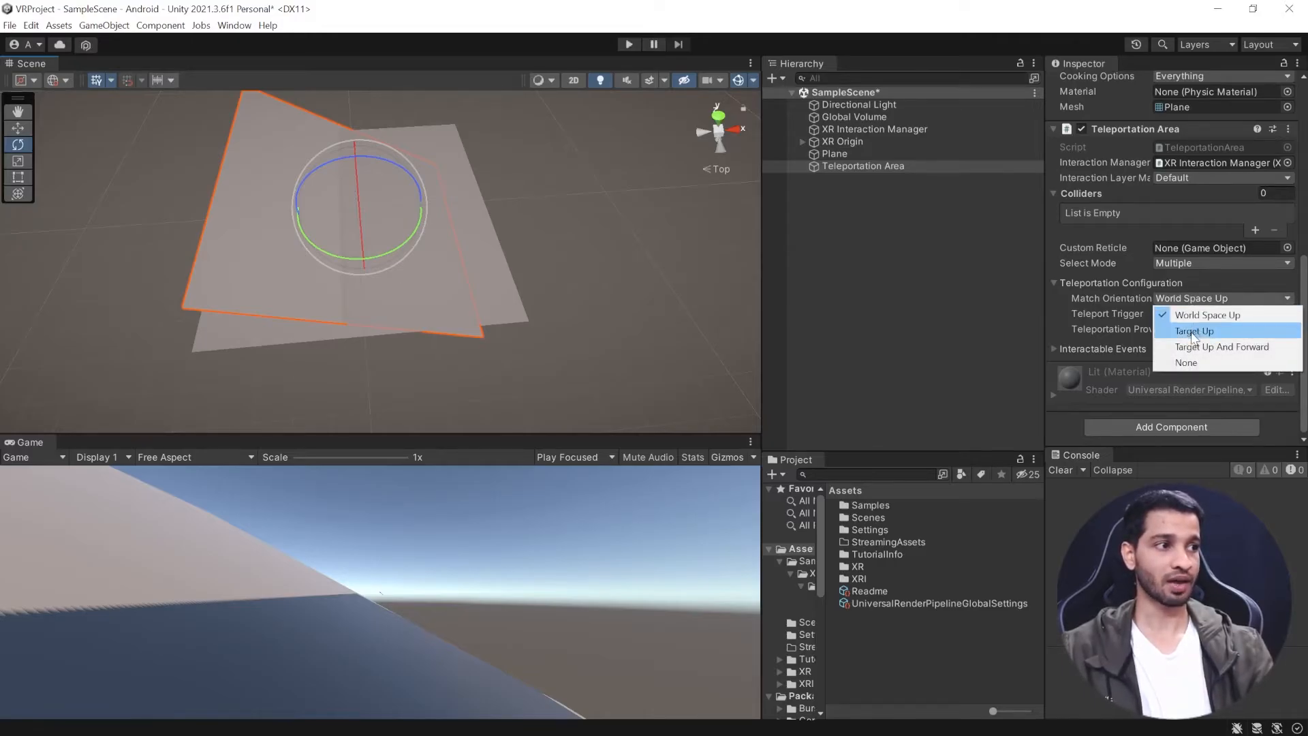
click(1194, 332)
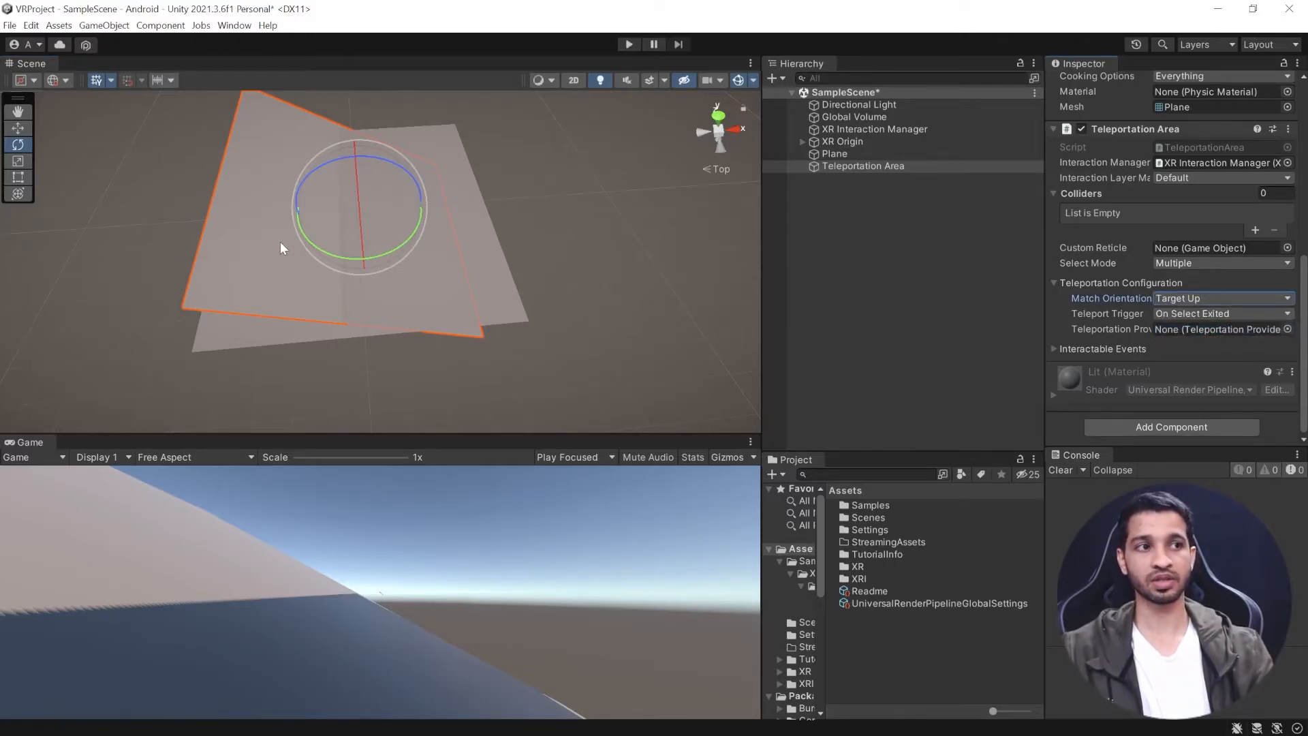
click(26, 127)
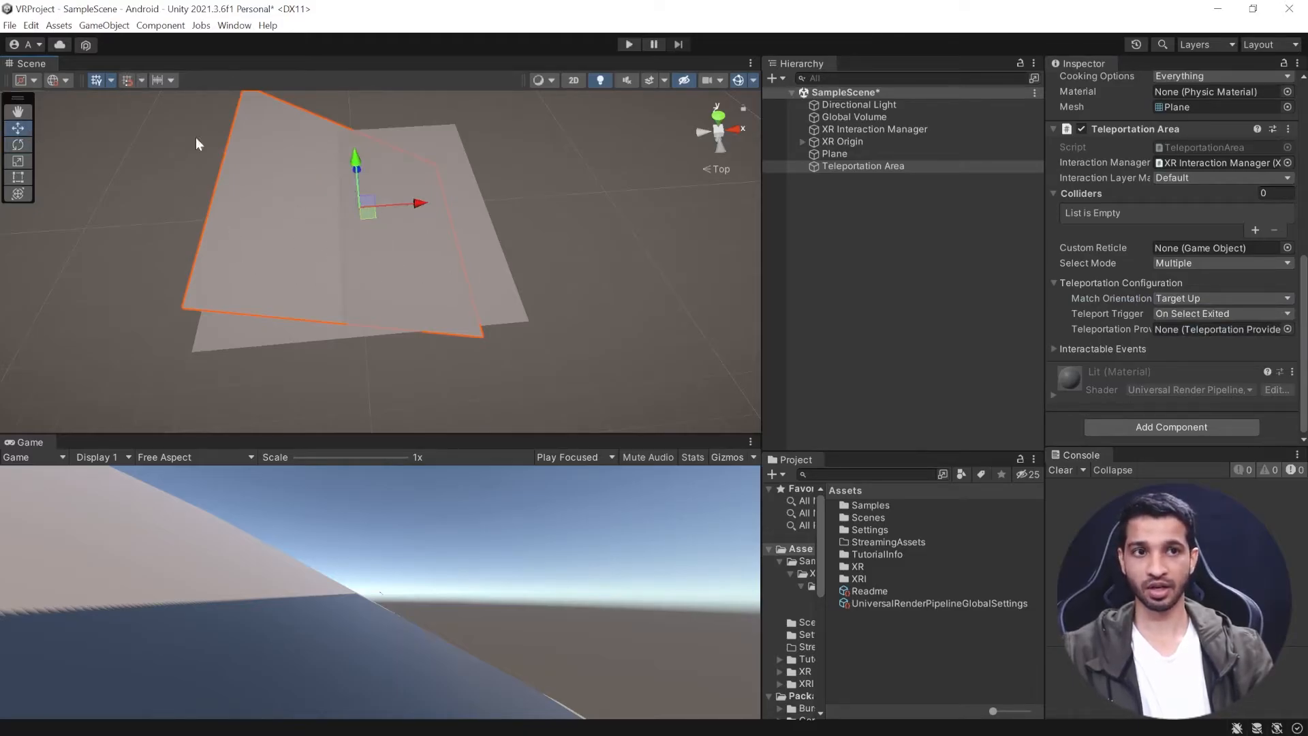
click(56, 80)
click(64, 109)
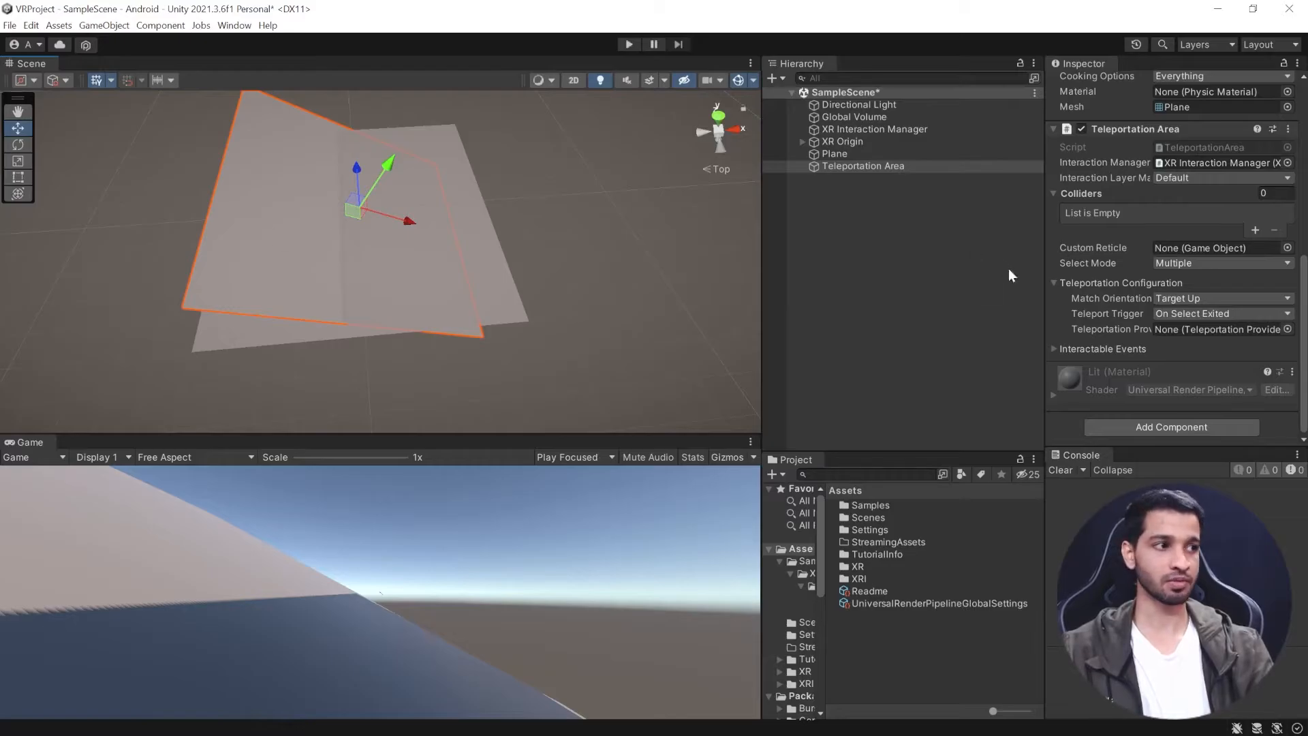
Set the Teleportation Area's Match Orientation to Target Up And Forward.
click(1171, 298)
click(1187, 348)
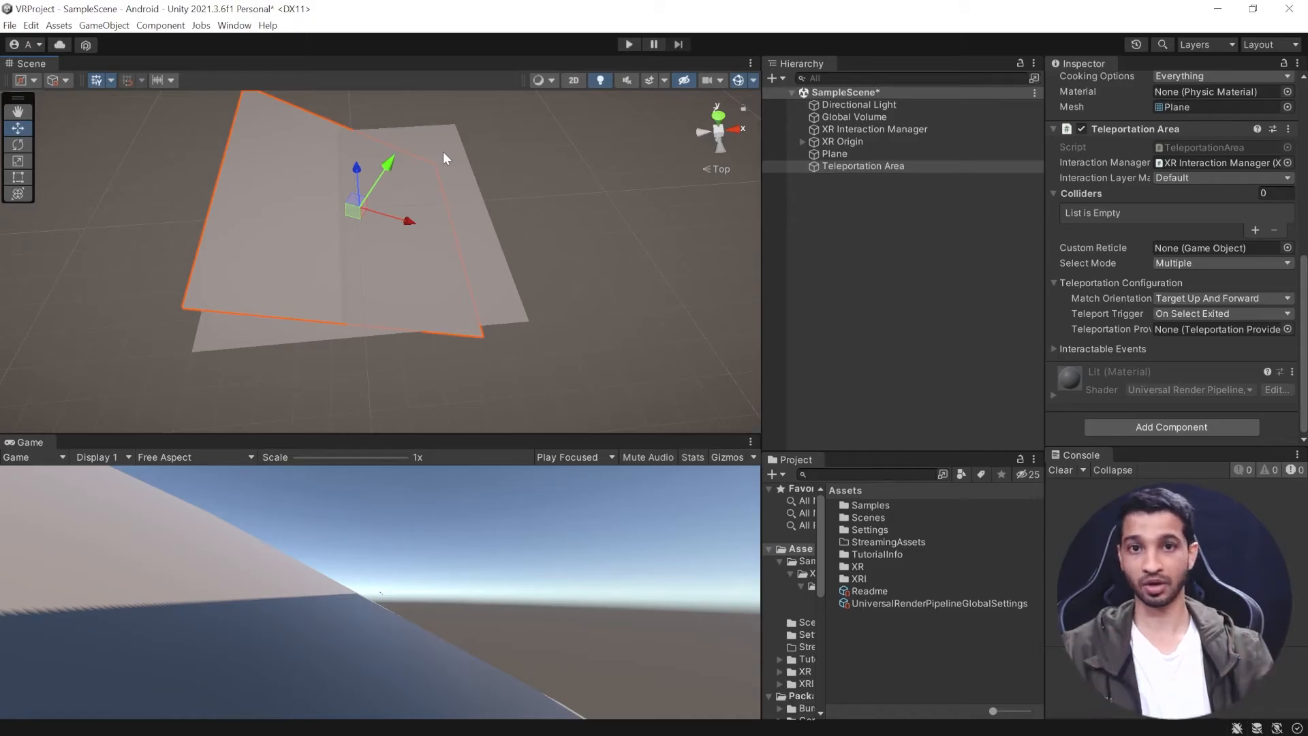
Set the Teleportation Area's Match Orientation to None and view the available Teleport Trigger options.
click(1201, 263)
click(1257, 299)
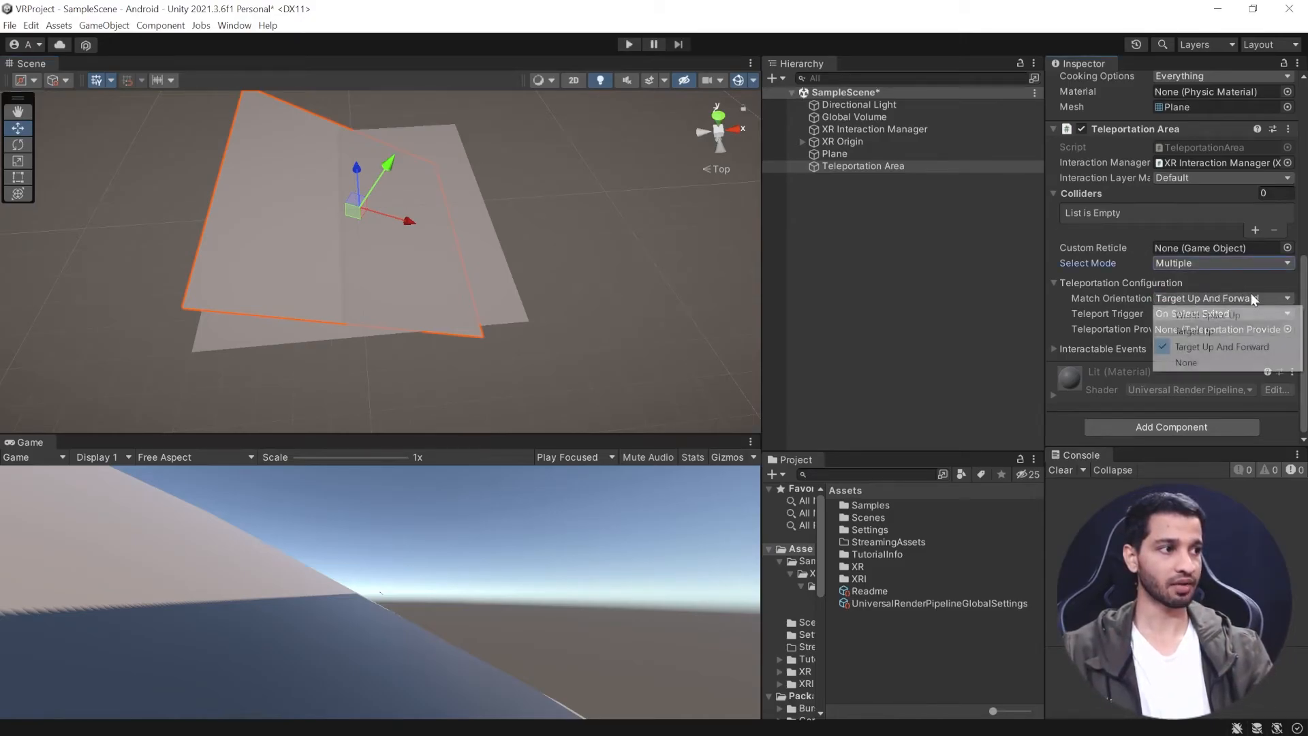
click(1191, 363)
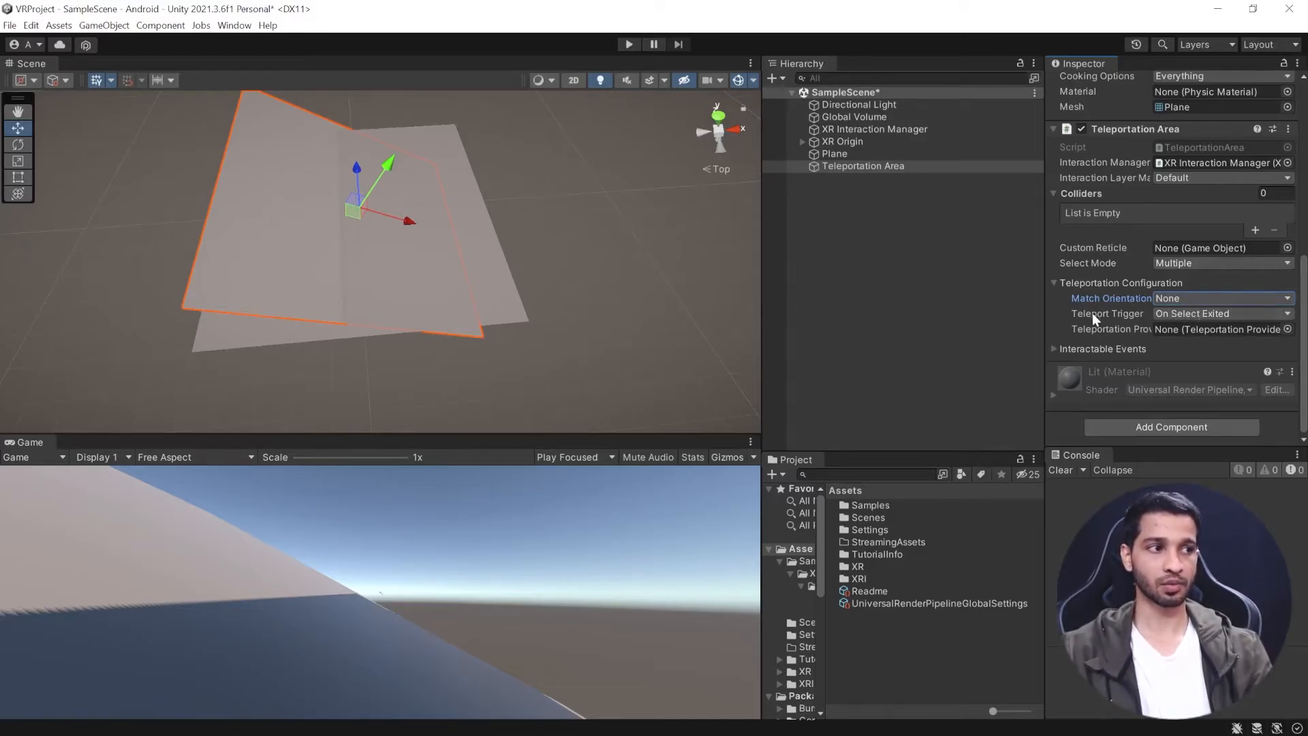
click(1189, 314)
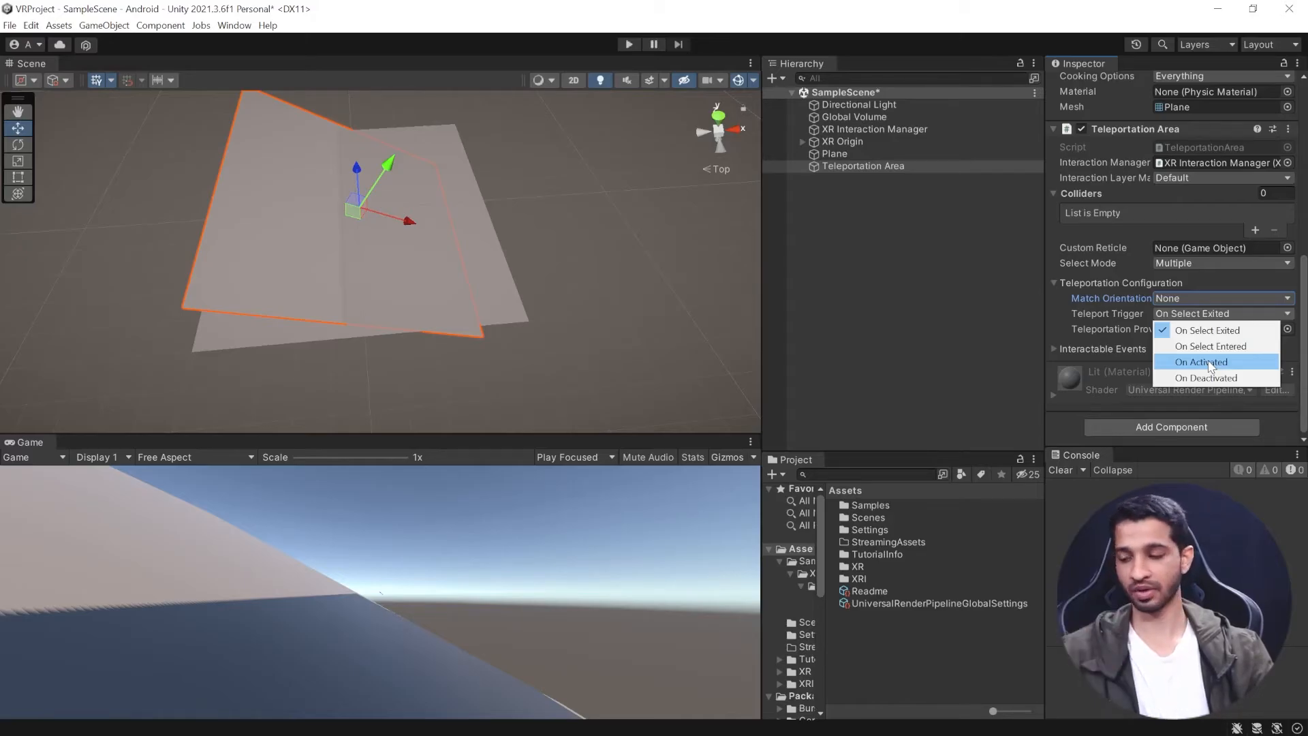
click(852, 349)
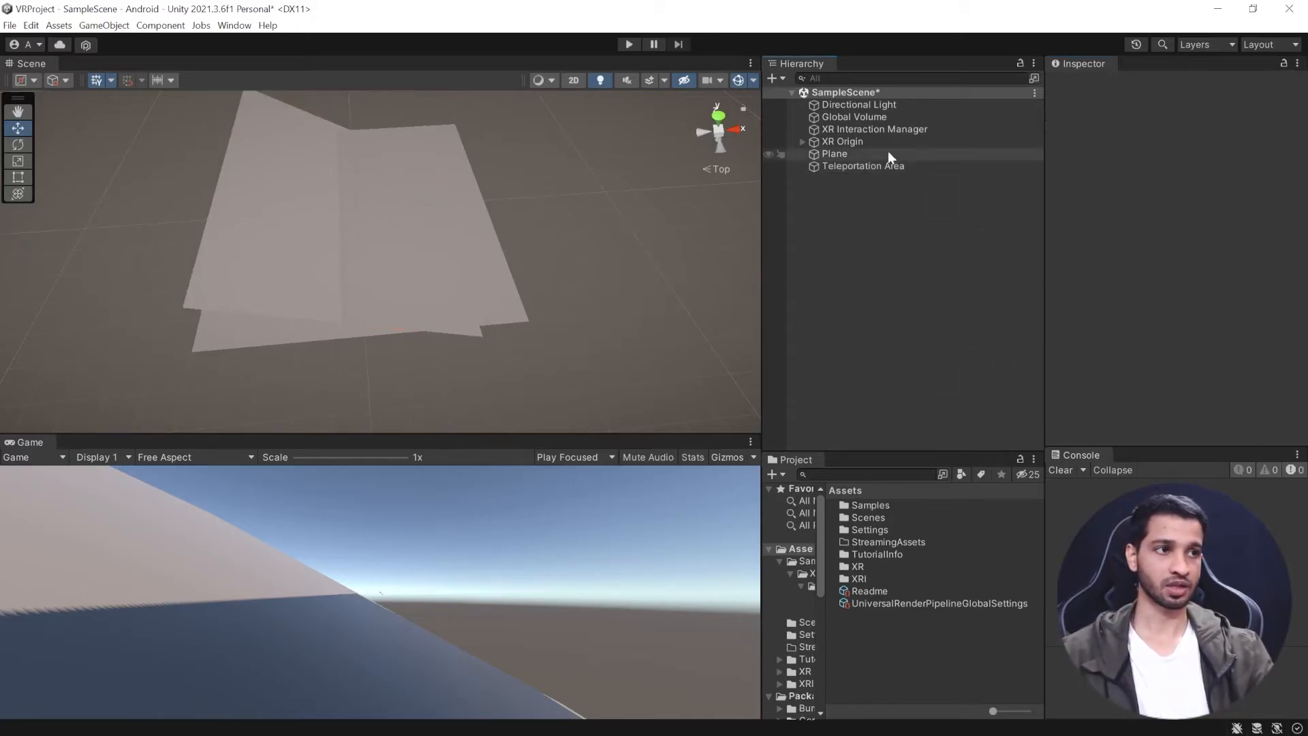
Assign the RightHand Controller as the Teleportation Area's Teleportation Provider and view its Interactable Events.
click(860, 166)
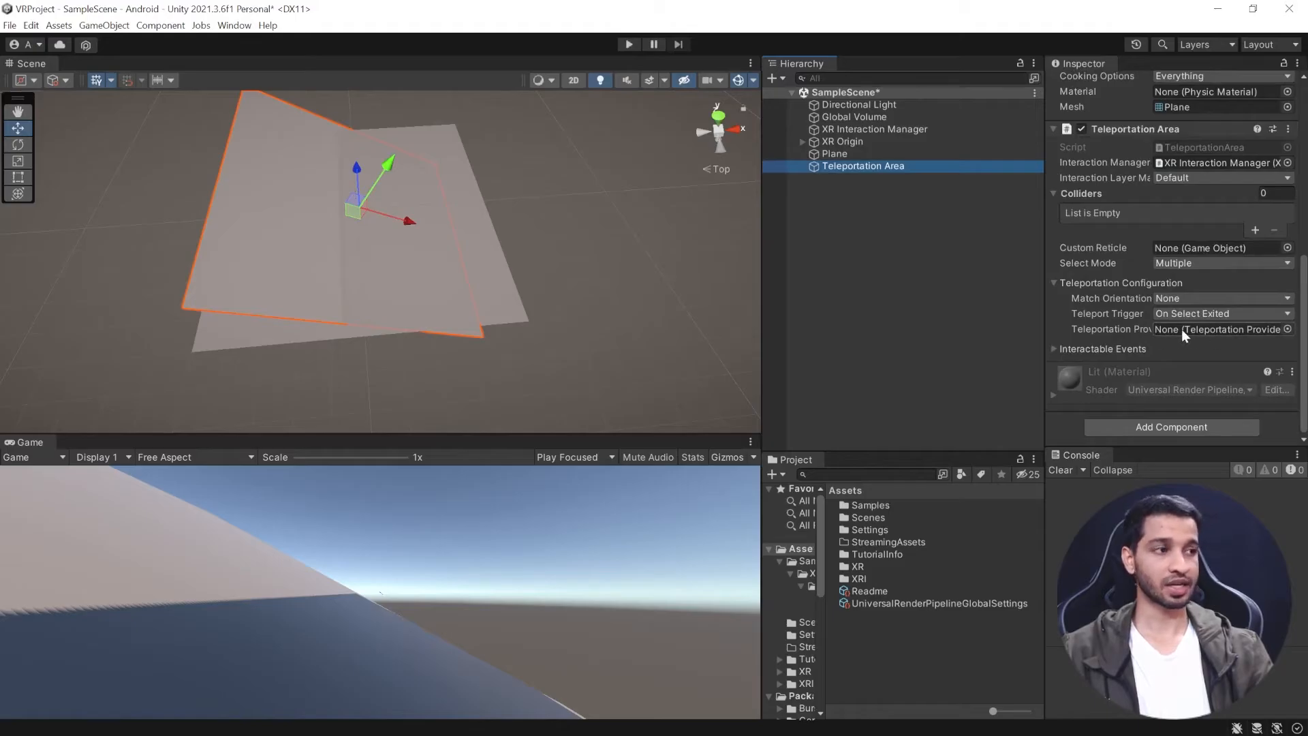
click(803, 141)
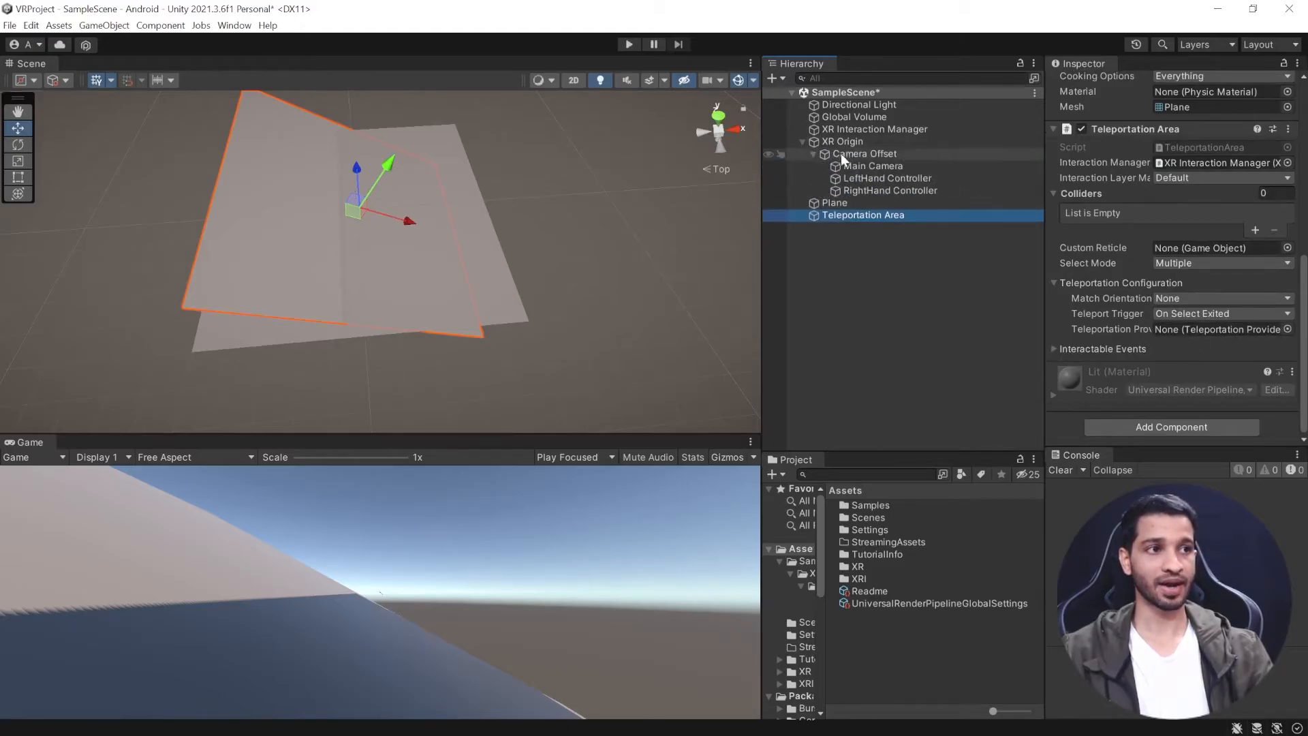
drag(886, 190, 1216, 330)
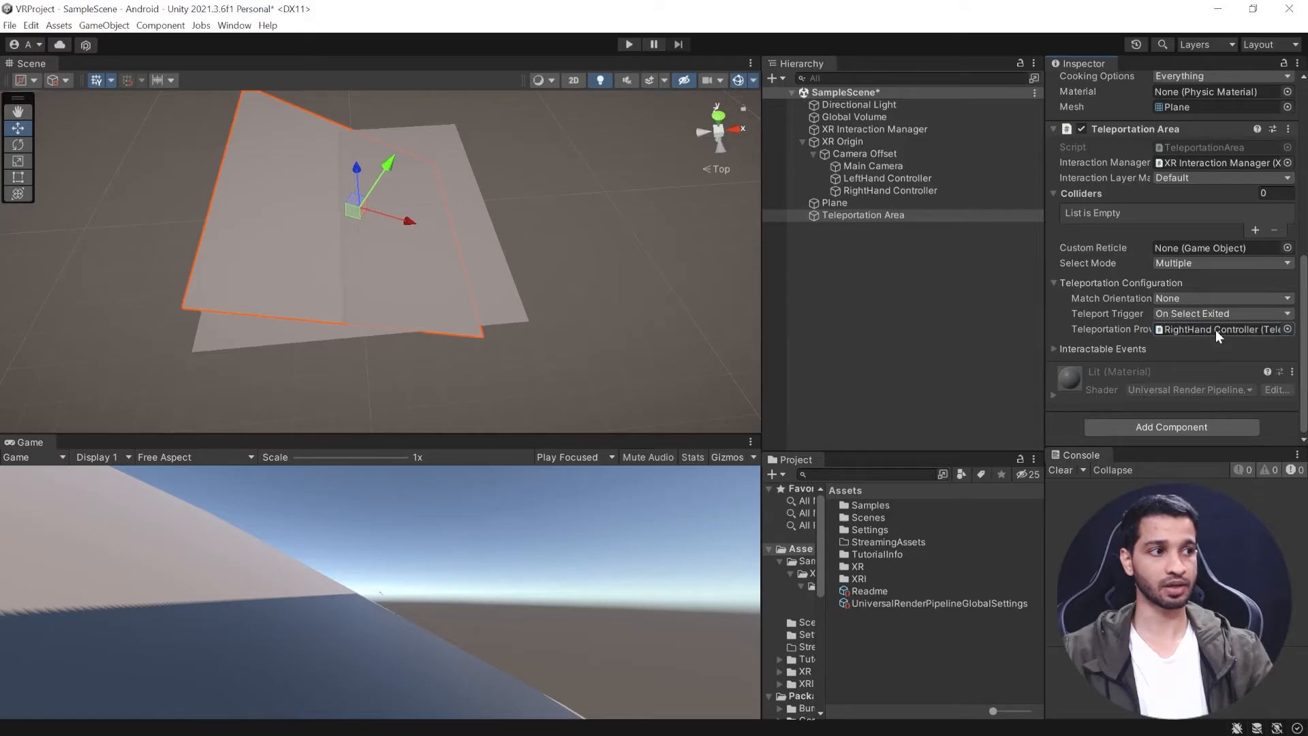
click(1053, 346)
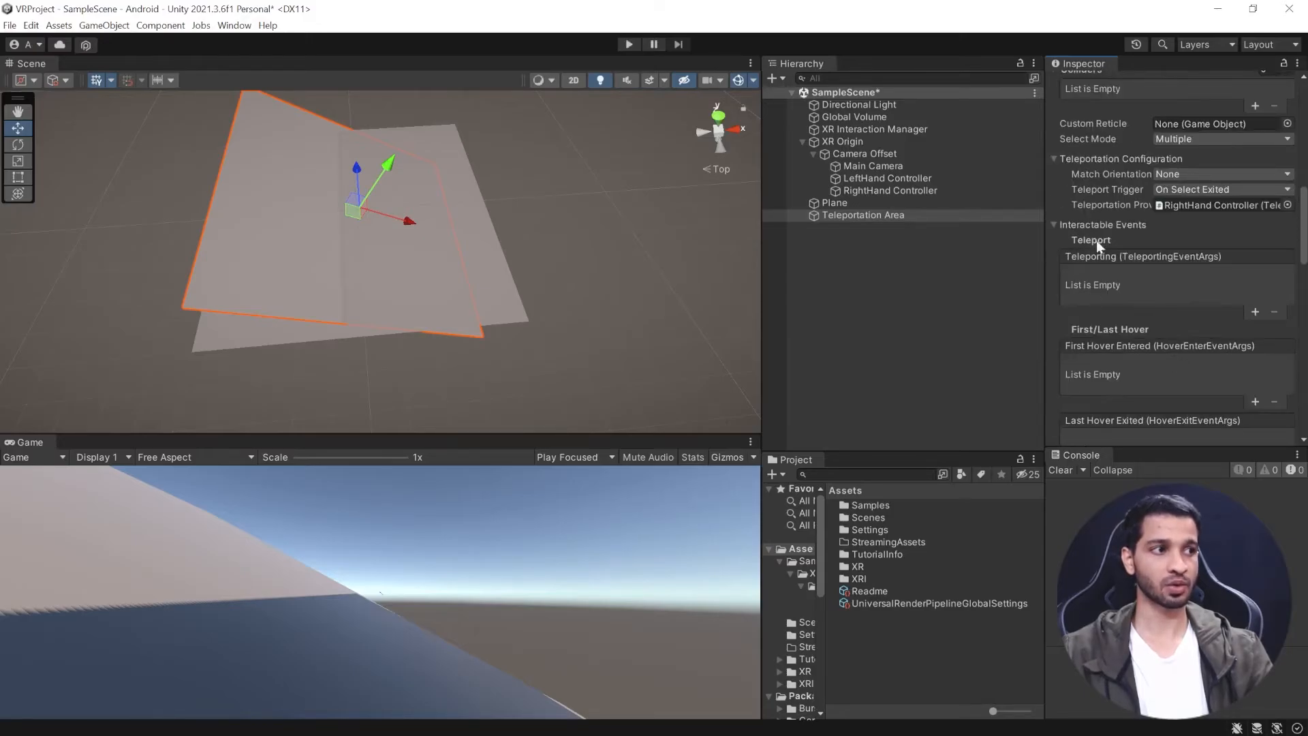
scroll(1097, 285, down, 2)
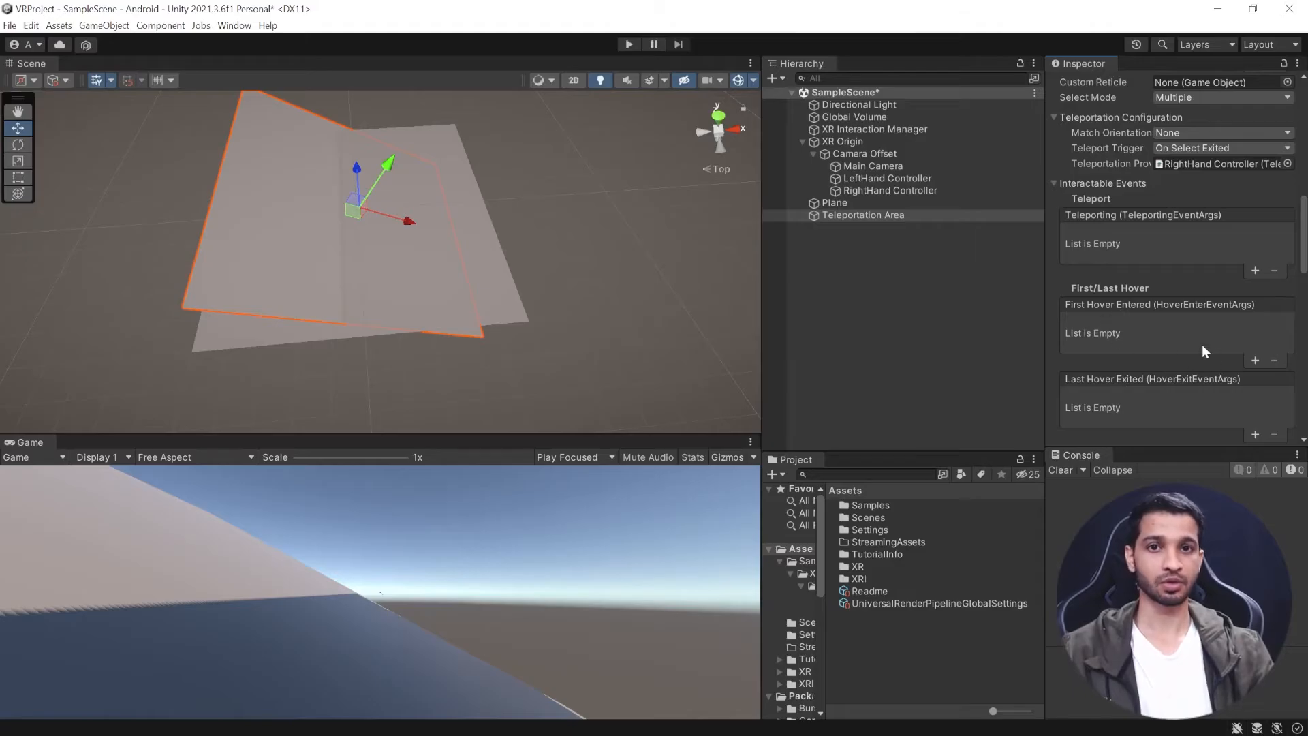
click(909, 287)
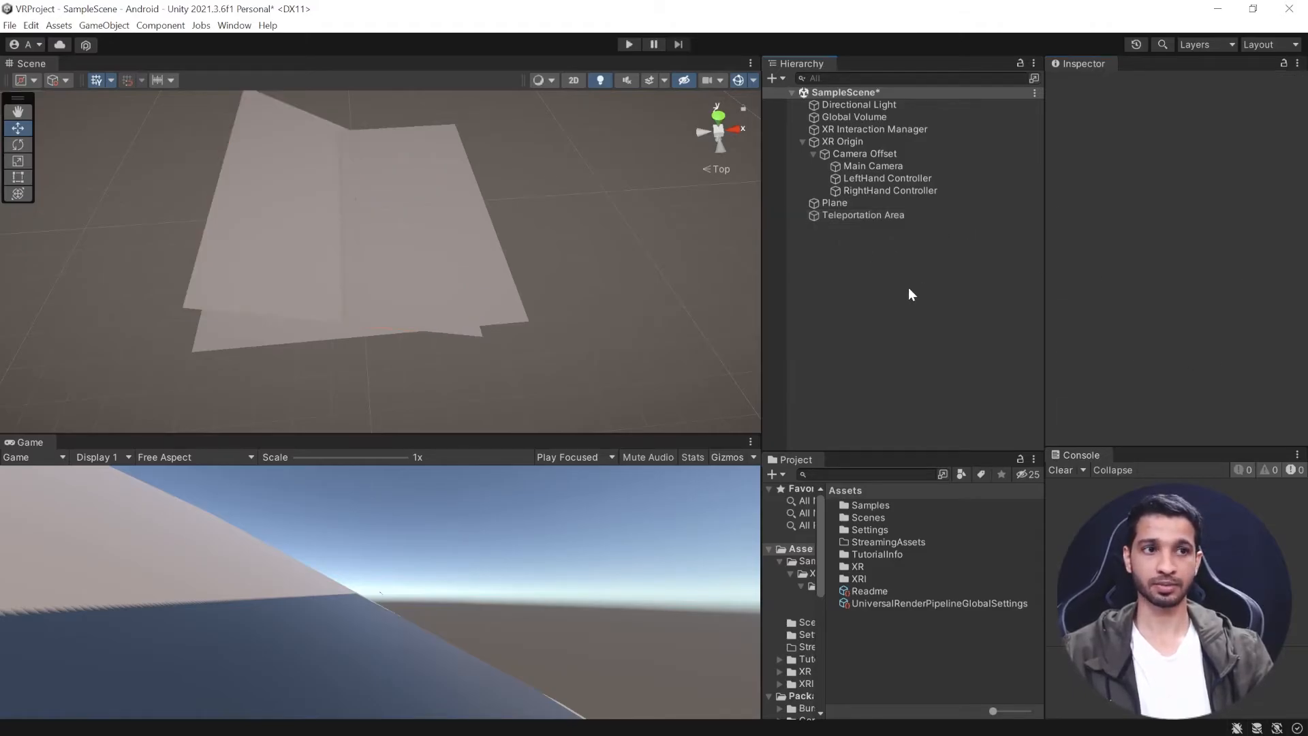
Level the Teleportation Area by setting its Z rotation to 0.
click(849, 214)
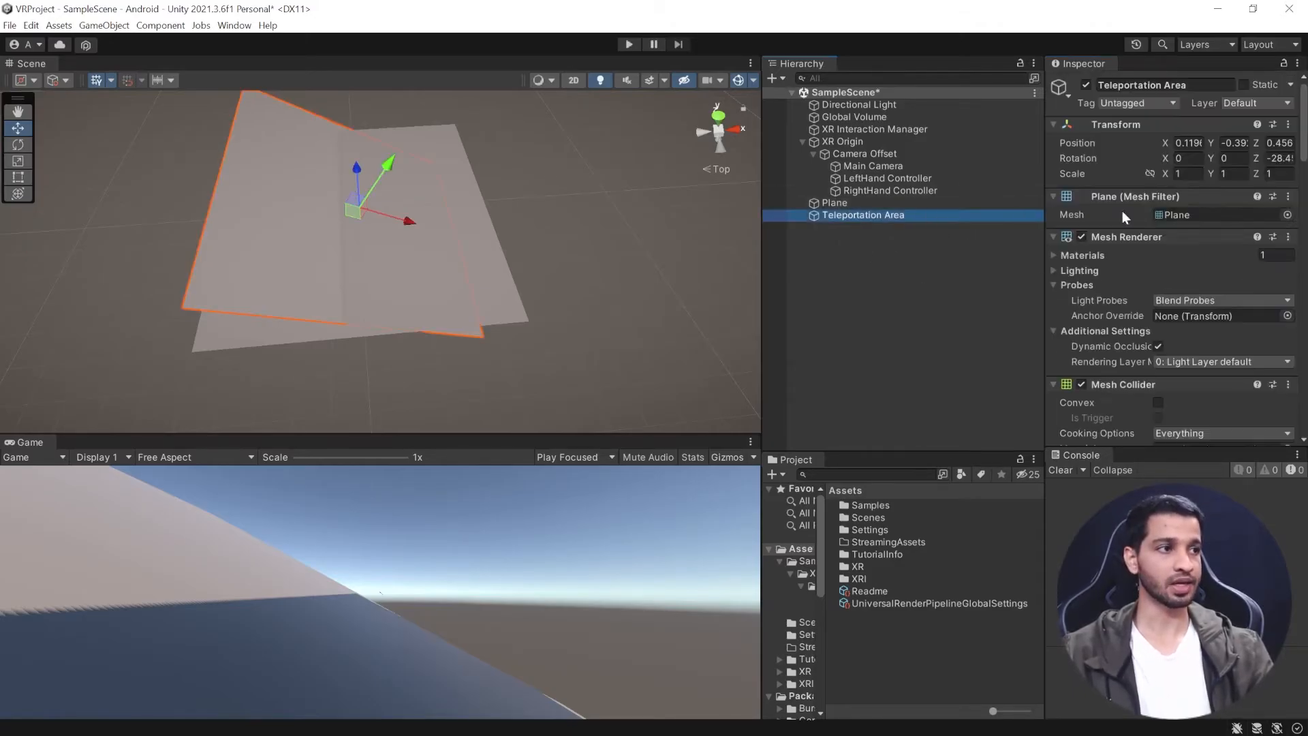
click(1281, 158)
text(0)
Deactivate the Plane object and run the scene in Play mode to test teleportation.
click(889, 202)
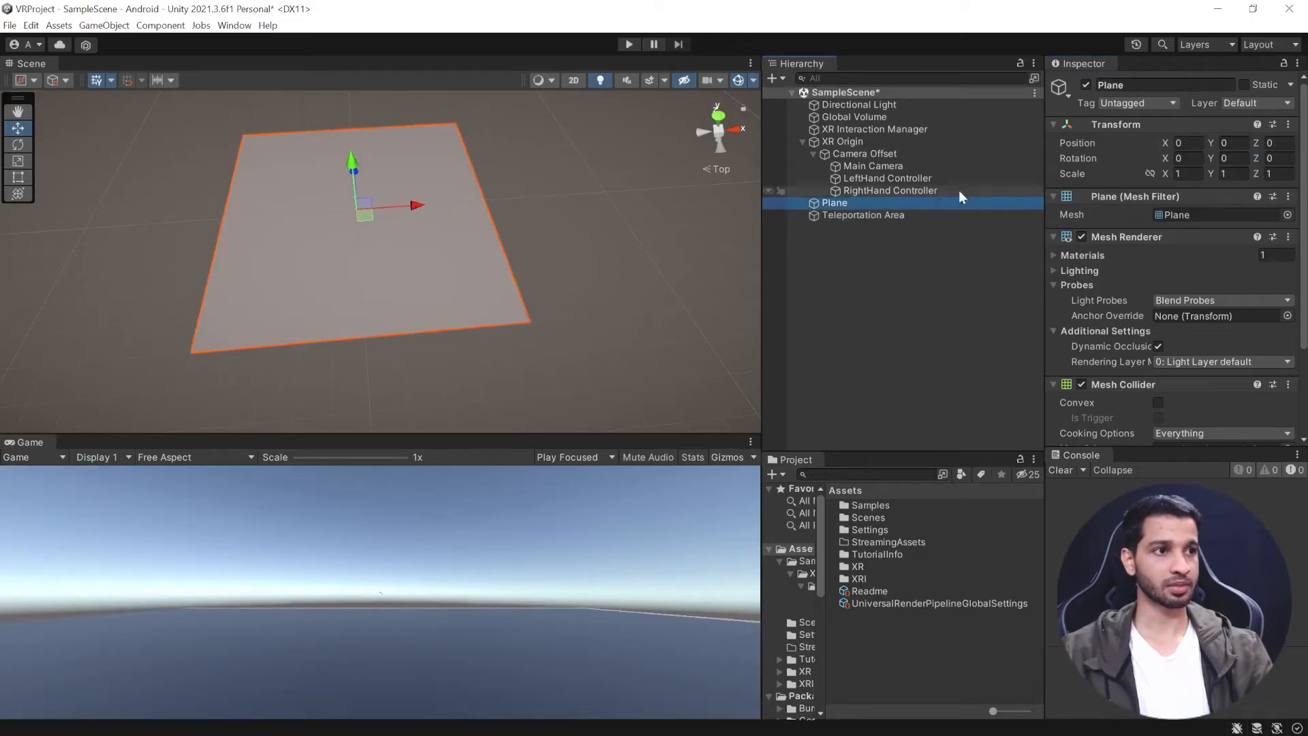
click(1086, 85)
click(882, 285)
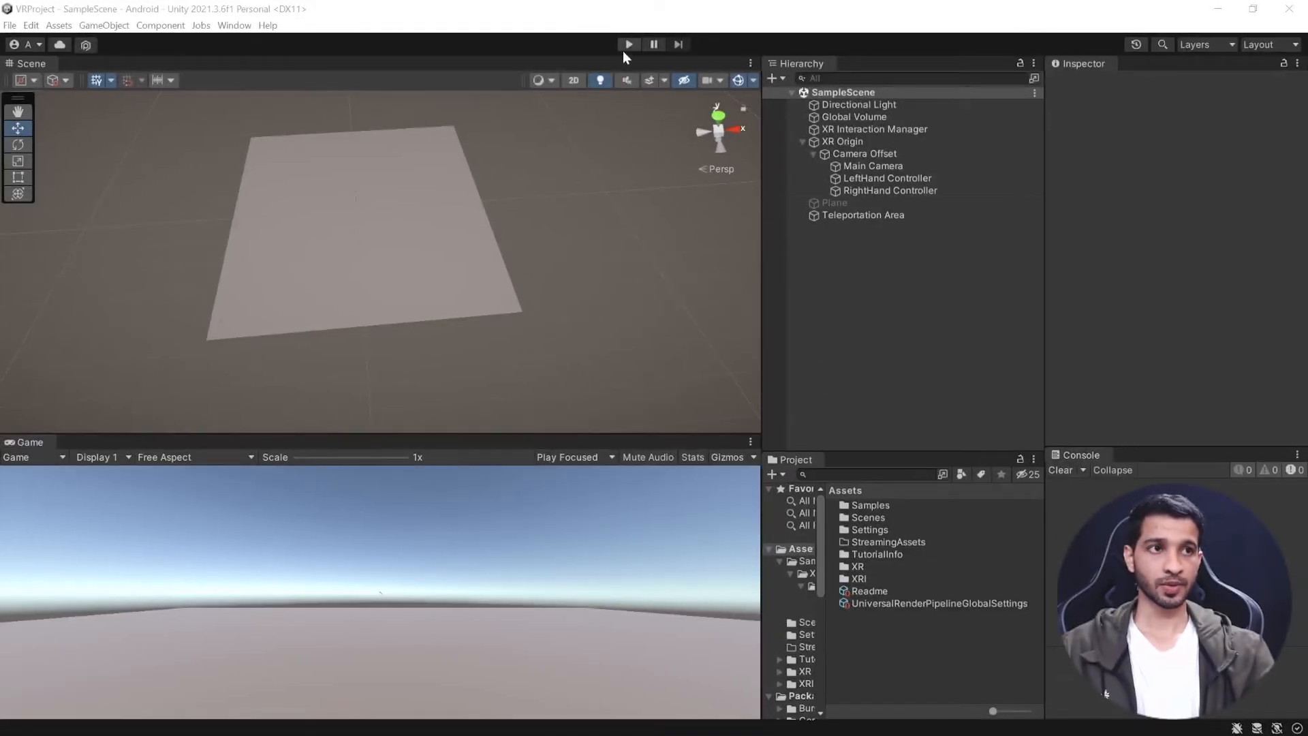
click(627, 44)
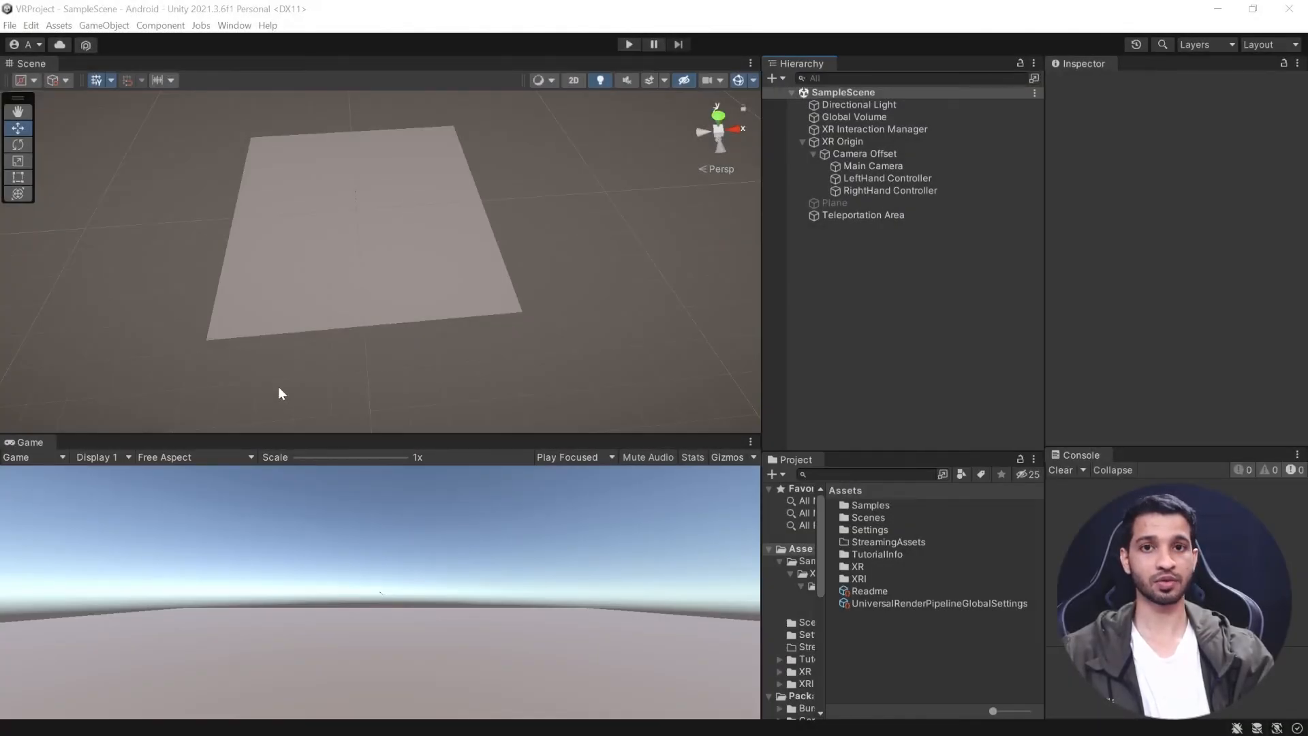
Disable the Continuous Turn Provider component on the RightHand Controller.
click(902, 191)
scroll(1175, 384, down, 8)
scroll(1174, 385, down, 20)
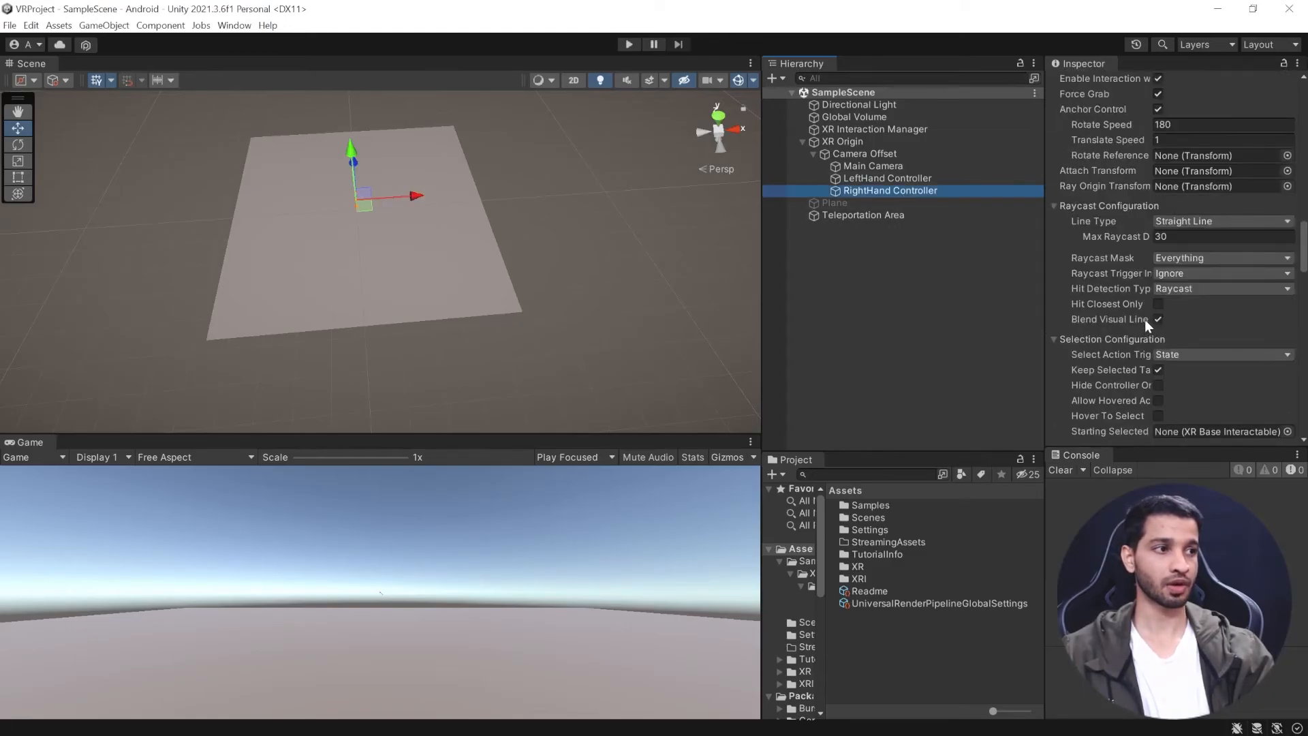
scroll(1152, 399, down, 3)
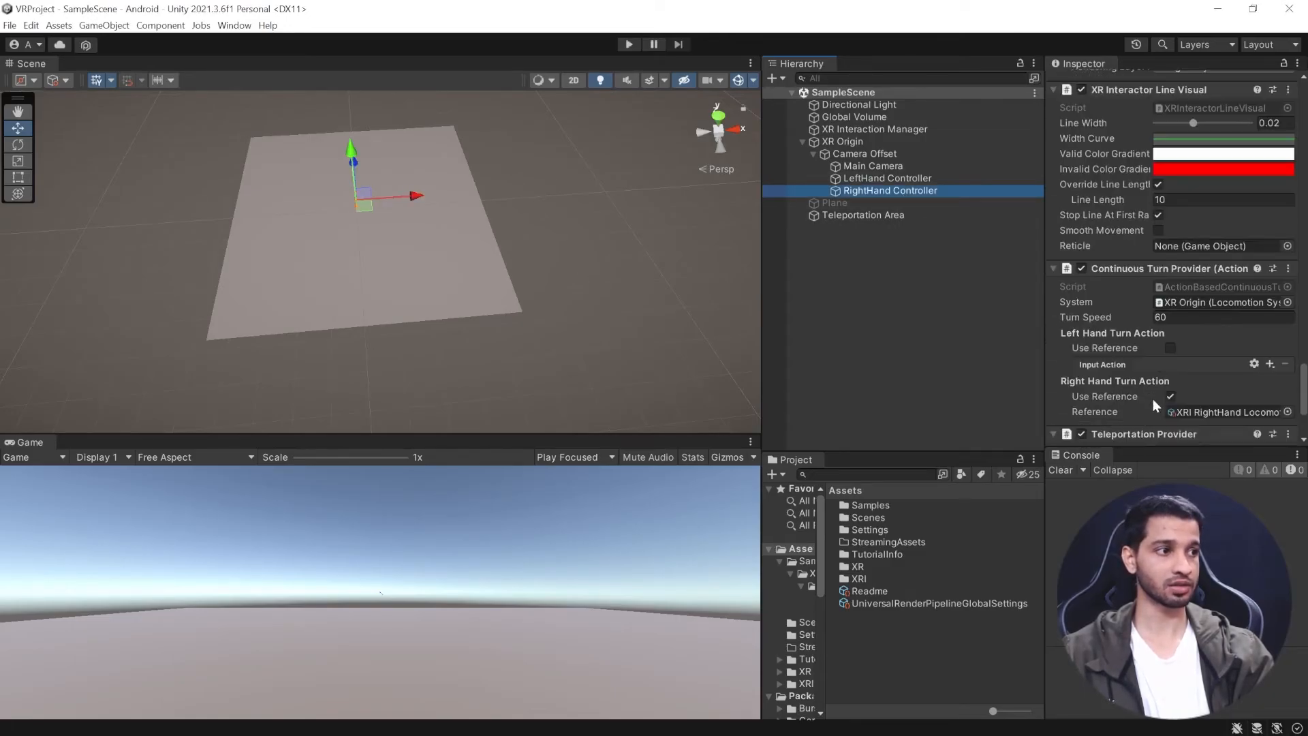
click(1081, 268)
Add a Snap Turn Provider (Action-based) to the RightHand Controller and assign XR Origin as its System.
scroll(1191, 350, down, 4)
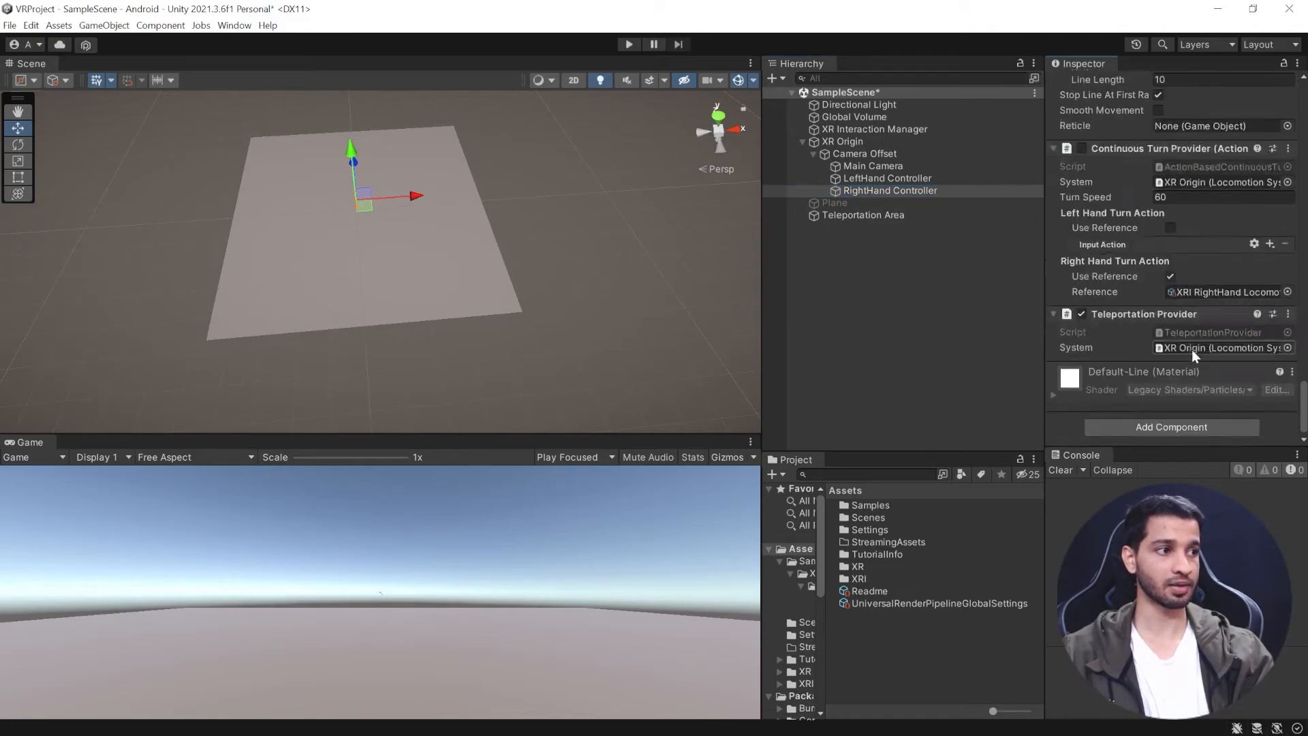
click(1146, 425)
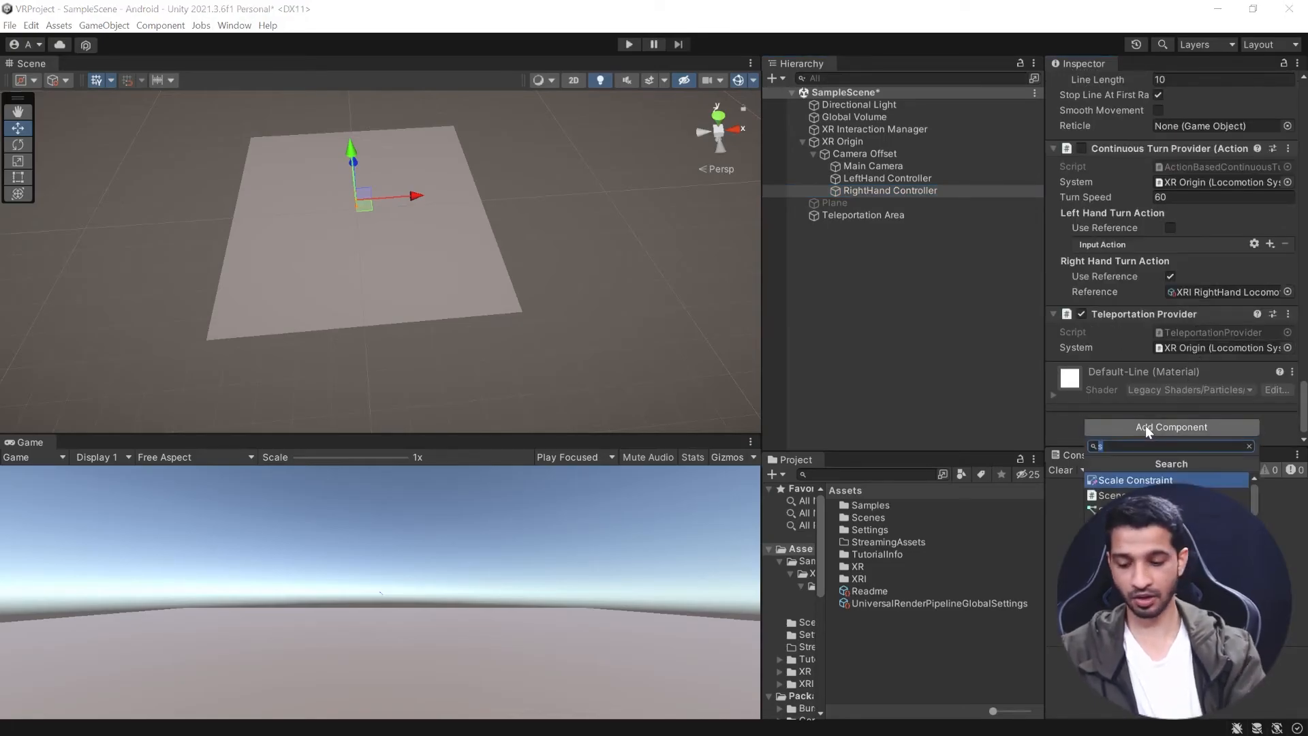
text(sna)
key(Return)
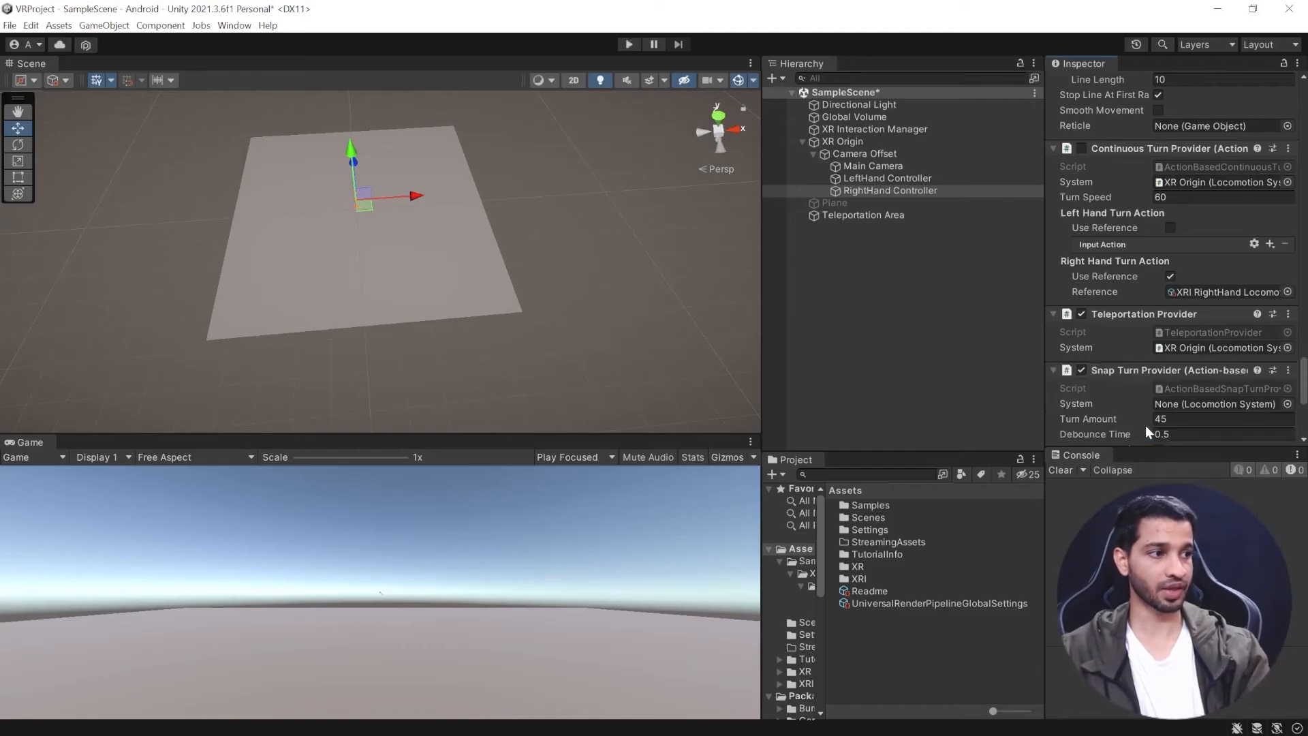
scroll(1146, 425, down, 2)
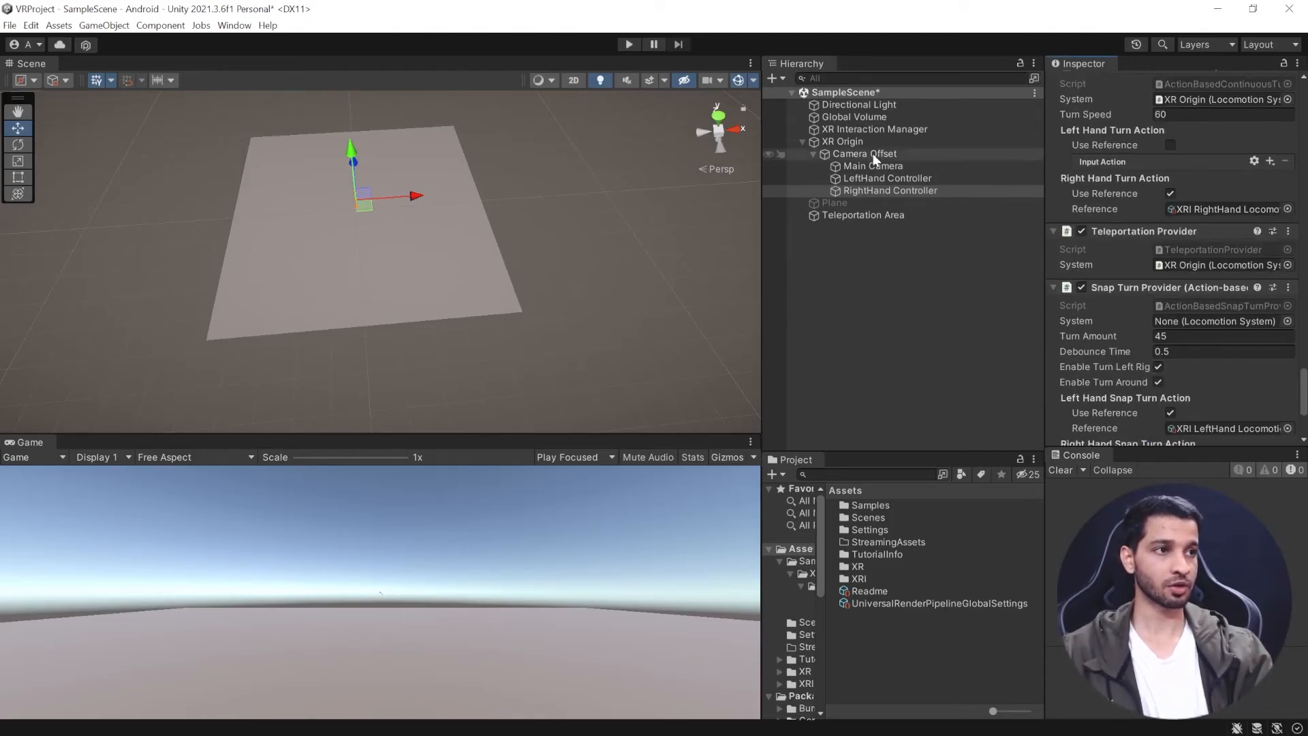
drag(836, 141, 1180, 316)
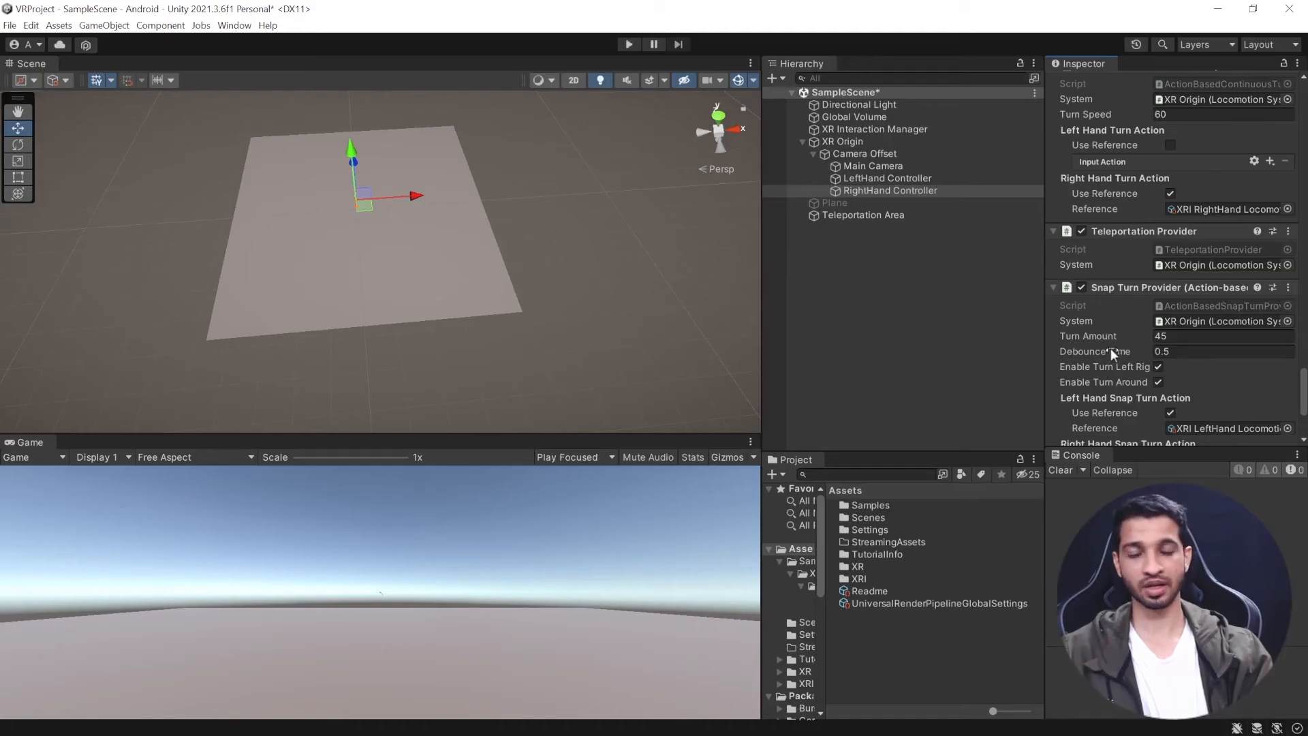
Turn off Use Reference for the Snap Turn Provider's Left Hand Snap Turn Action and run the scene in Play mode.
mouse_move(1111, 351)
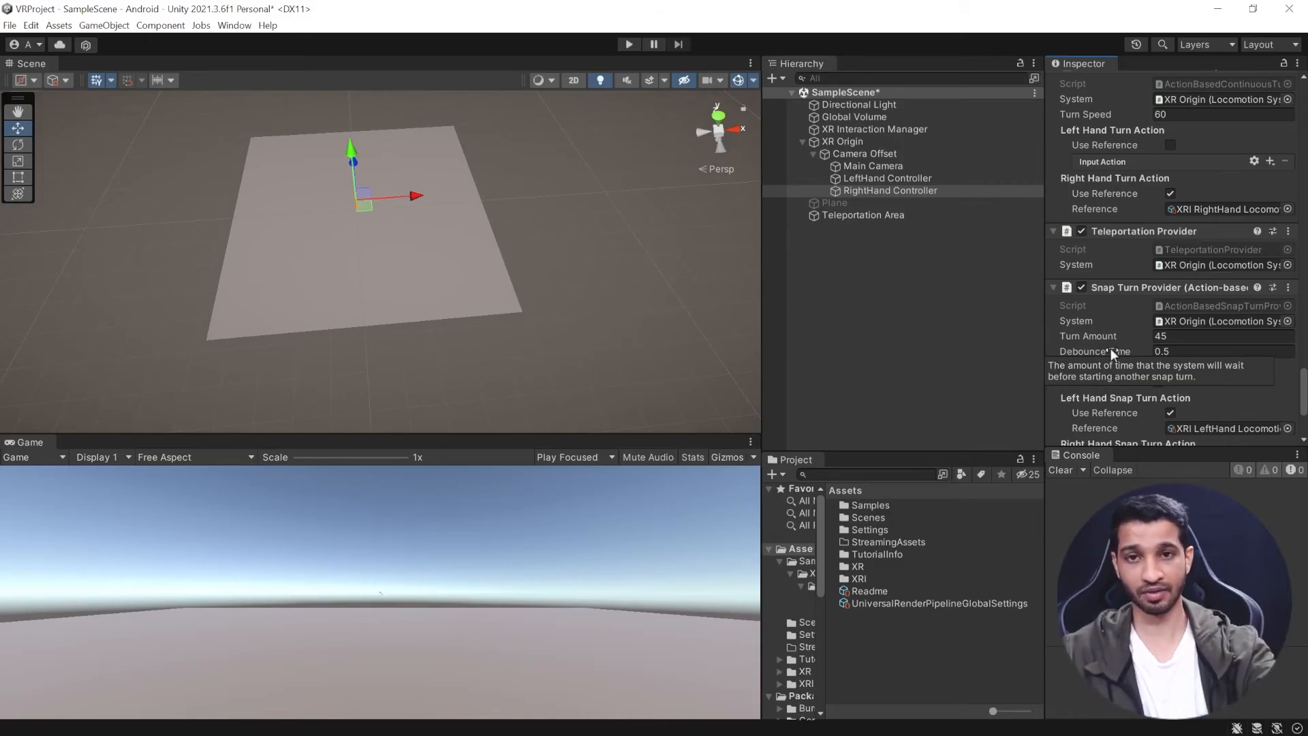
scroll(1110, 348, up, 1)
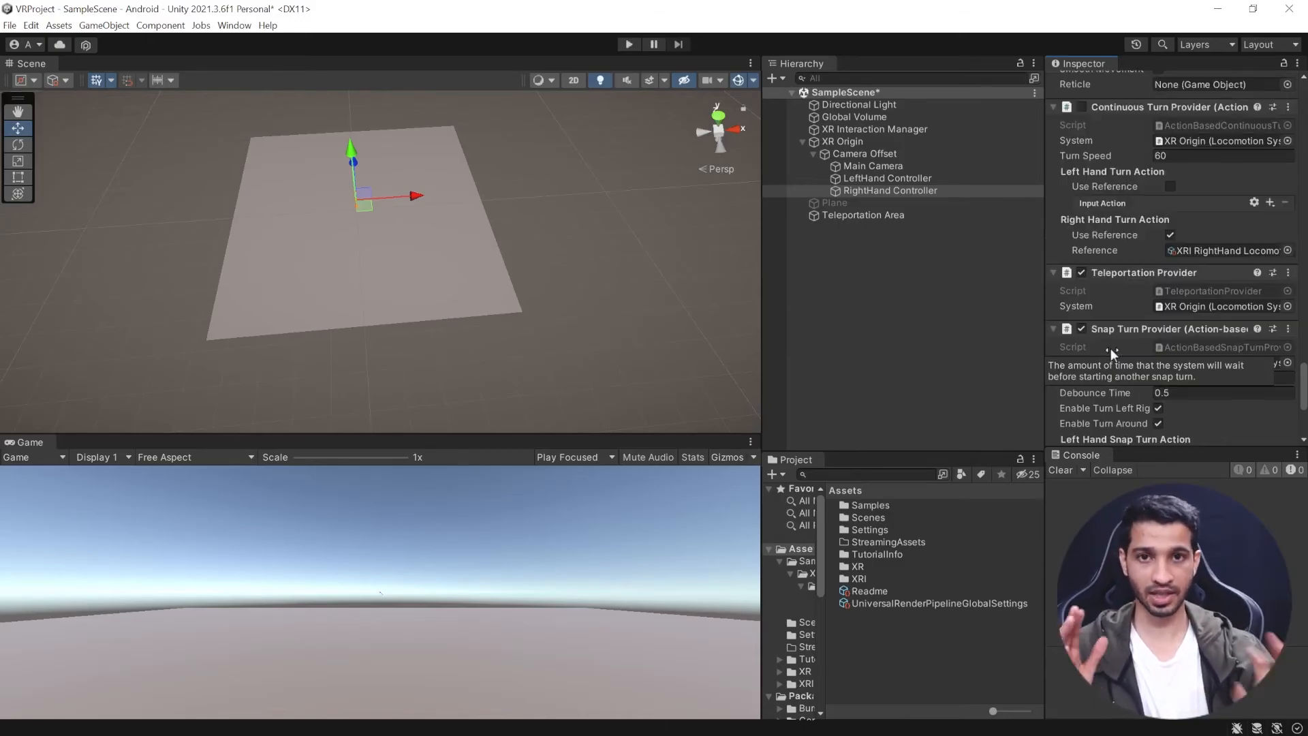
scroll(1114, 351, down, 3)
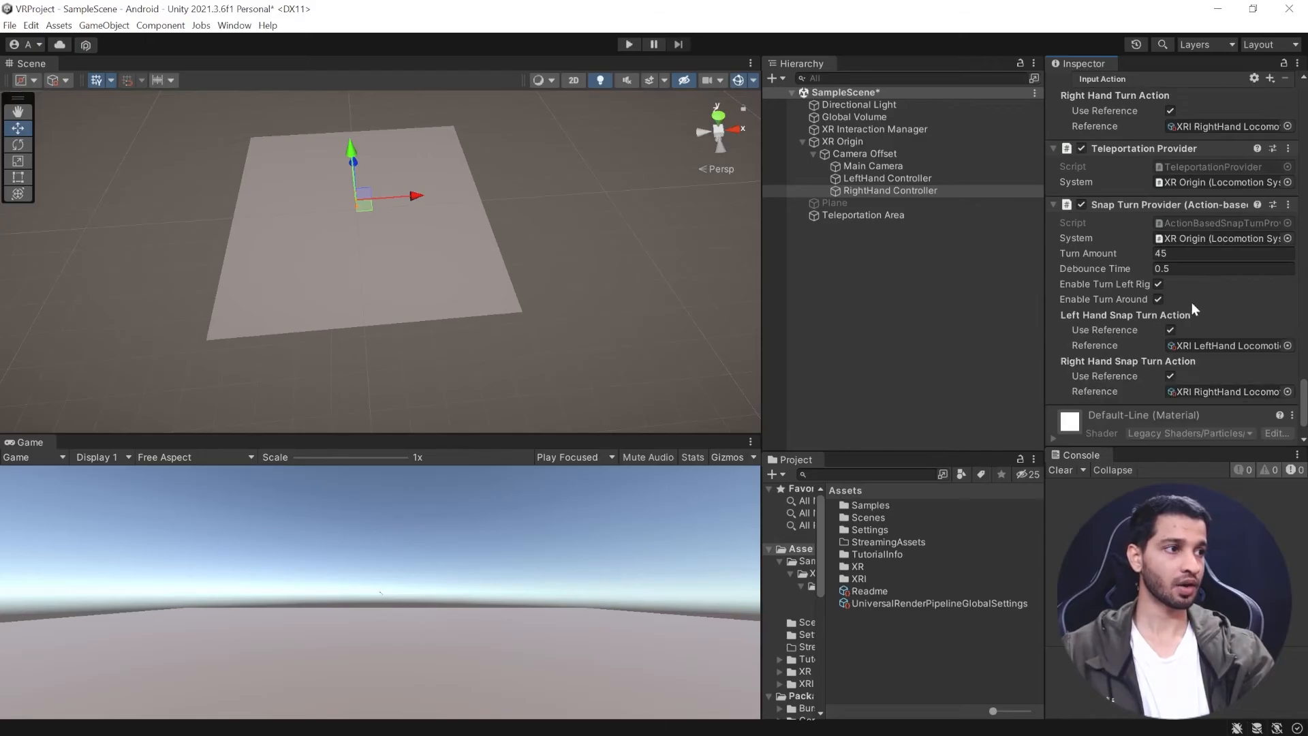
scroll(1198, 299, down, 1)
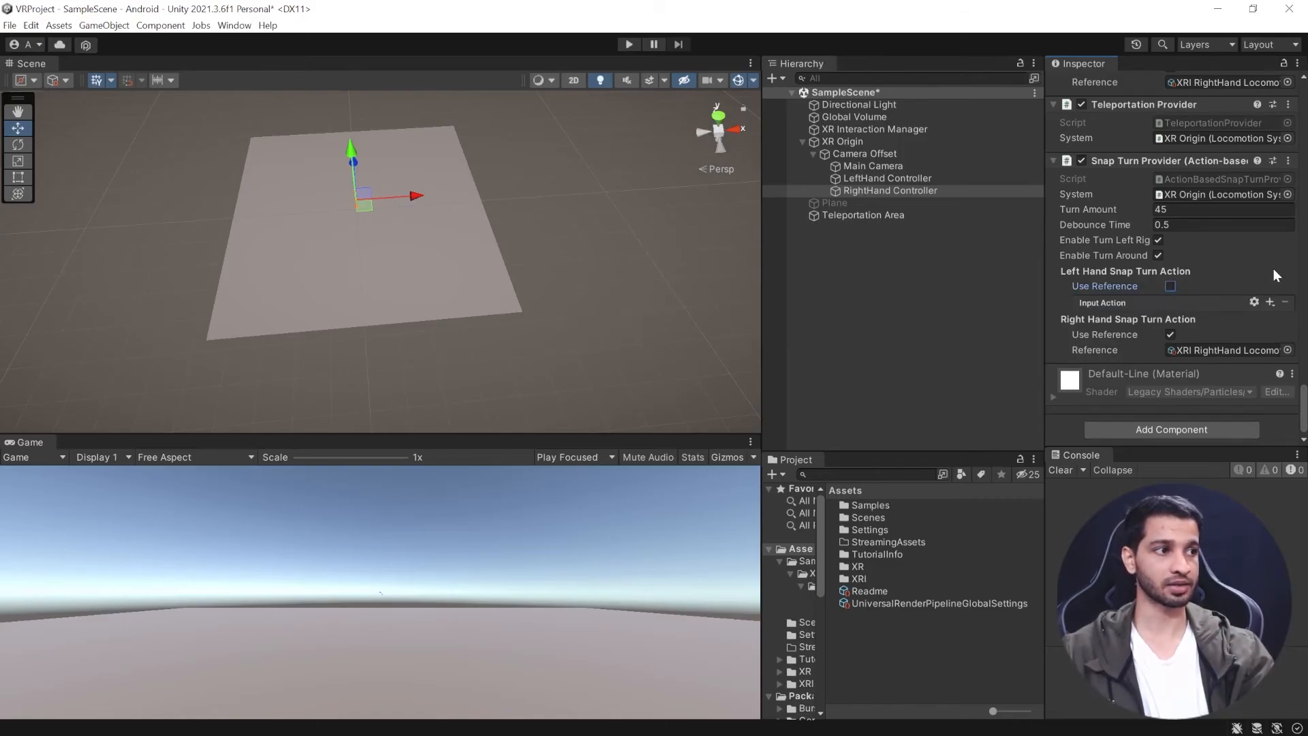
click(878, 340)
click(630, 47)
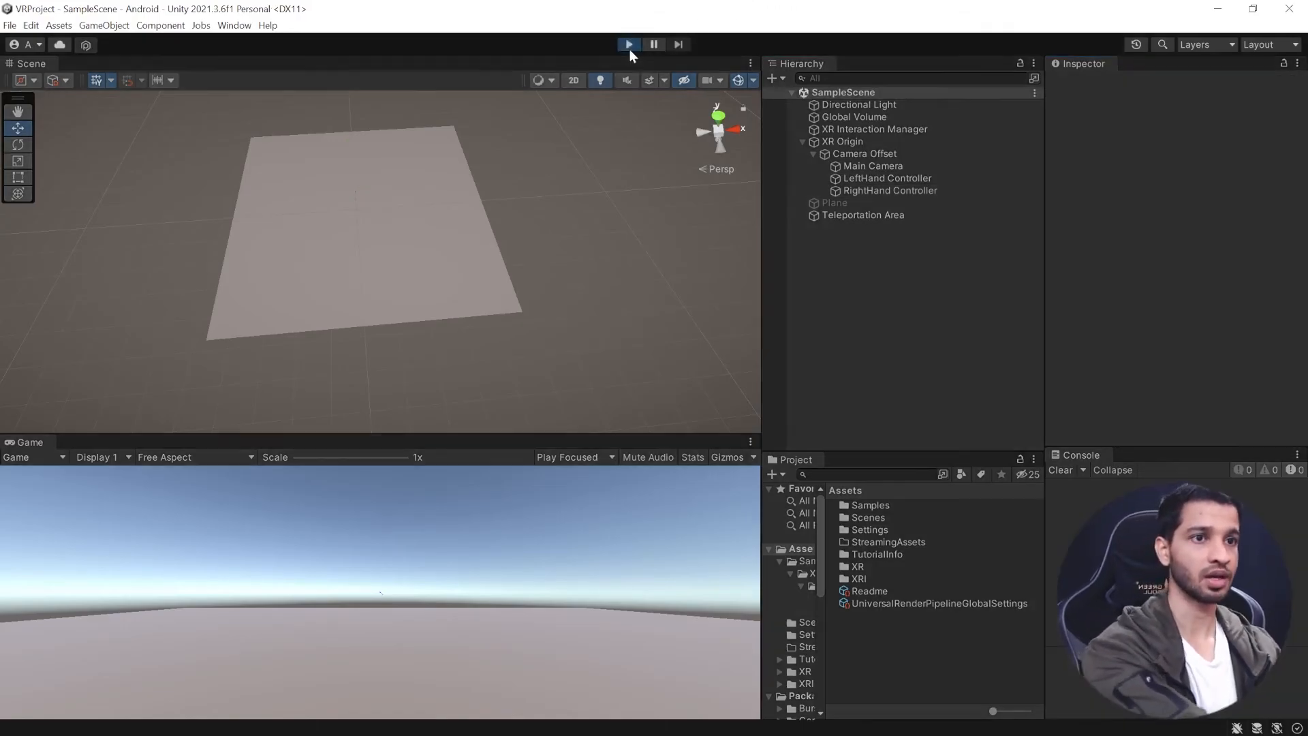